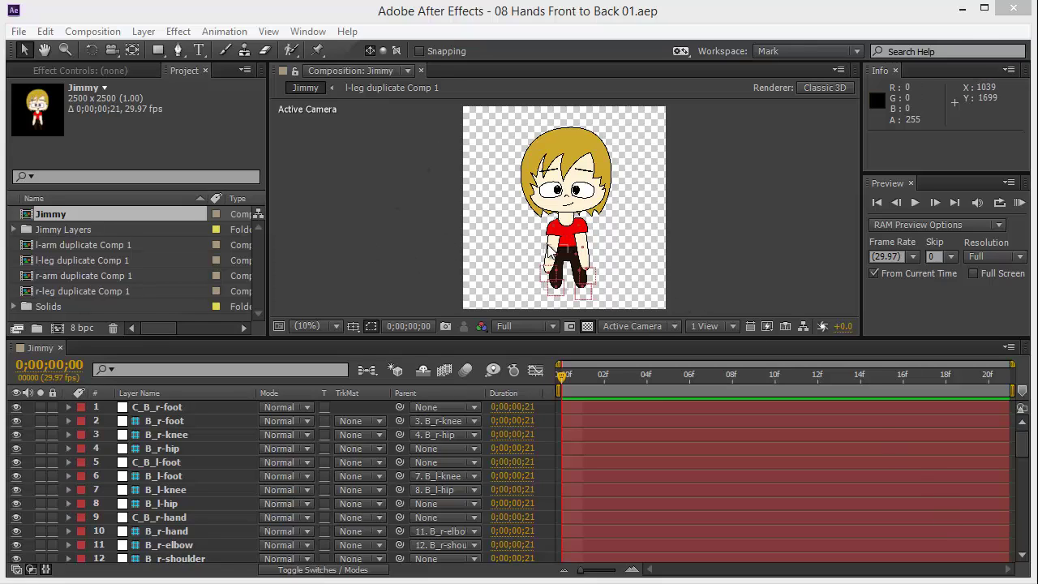
# Compare Jimmy's arm layers and select the l-arm layer
pyautogui.click(506, 223)
pyautogui.click(469, 269)
pyautogui.scroll(2, 537, 269)
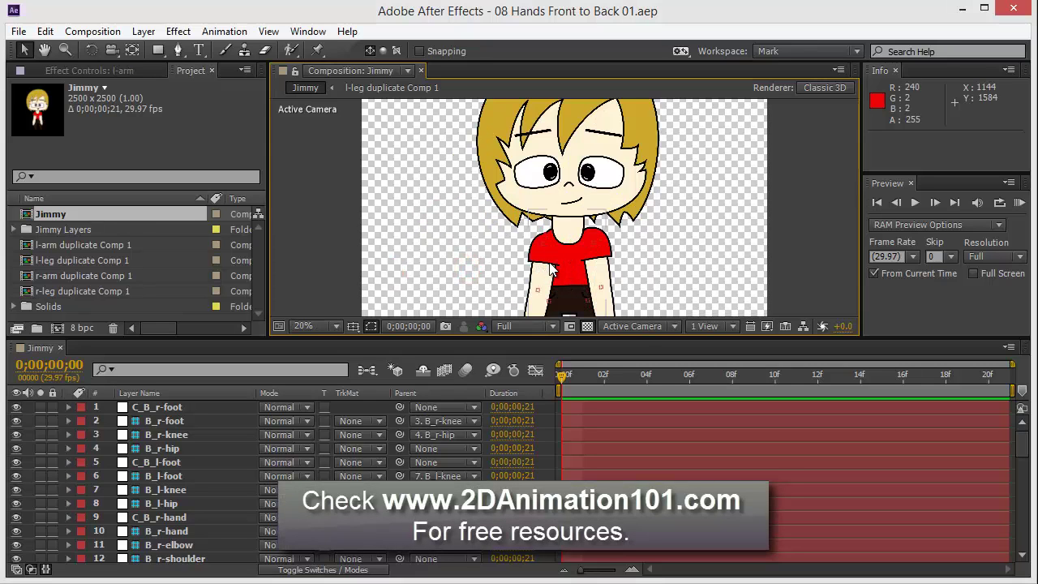
pyautogui.moveTo(537, 269); pyautogui.dragTo(544, 183)
pyautogui.scroll(-6, 172, 445)
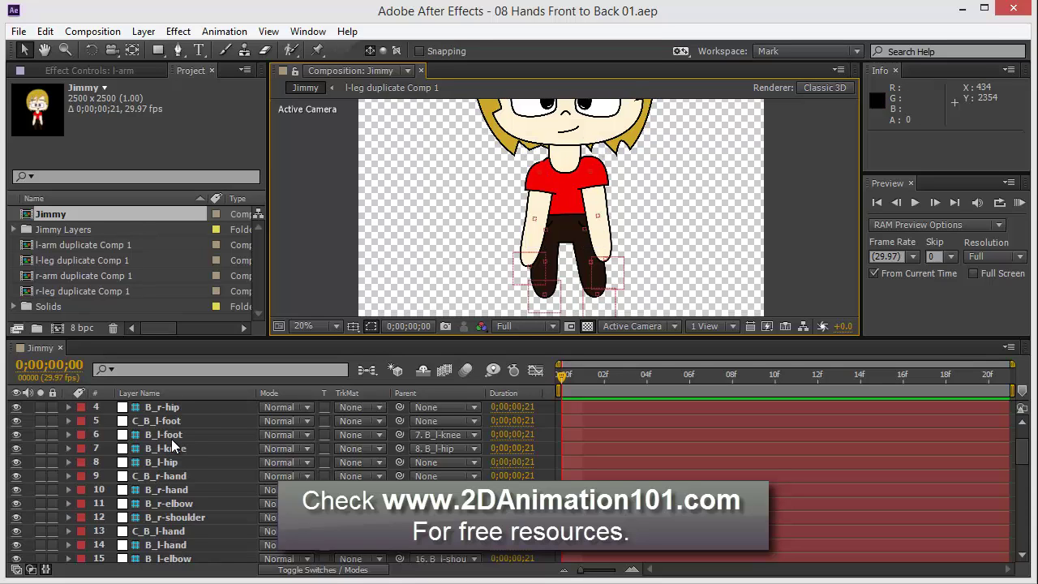
pyautogui.scroll(-3, 164, 529)
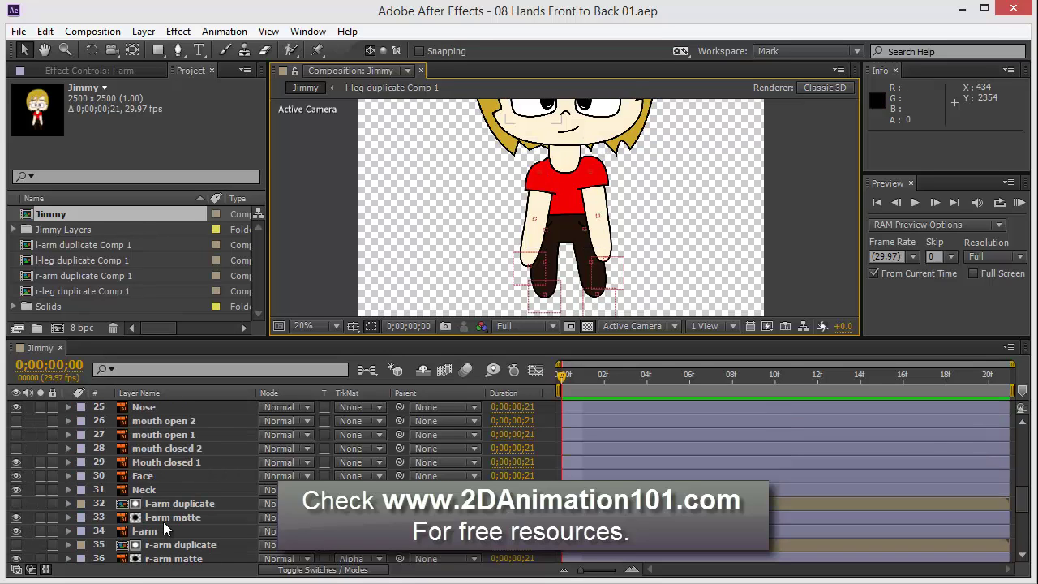
pyautogui.scroll(-2, 165, 529)
pyautogui.click(141, 491)
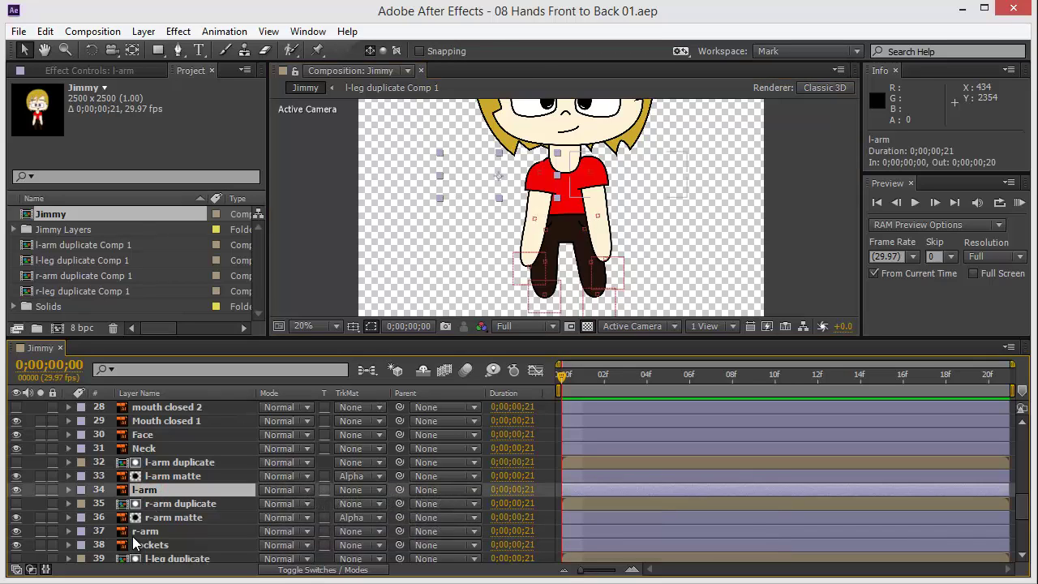
pyautogui.click(140, 531)
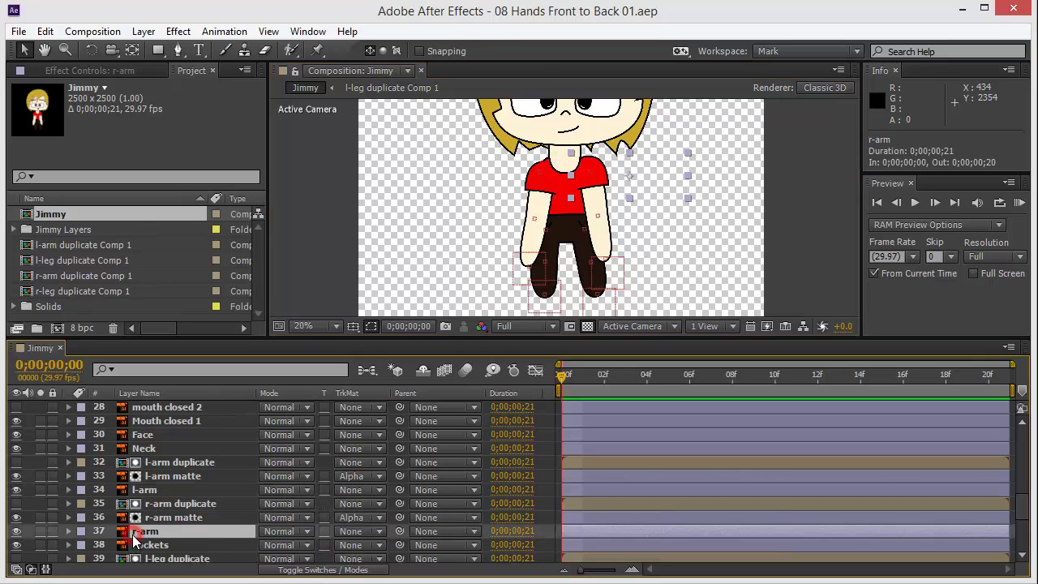
pyautogui.click(146, 491)
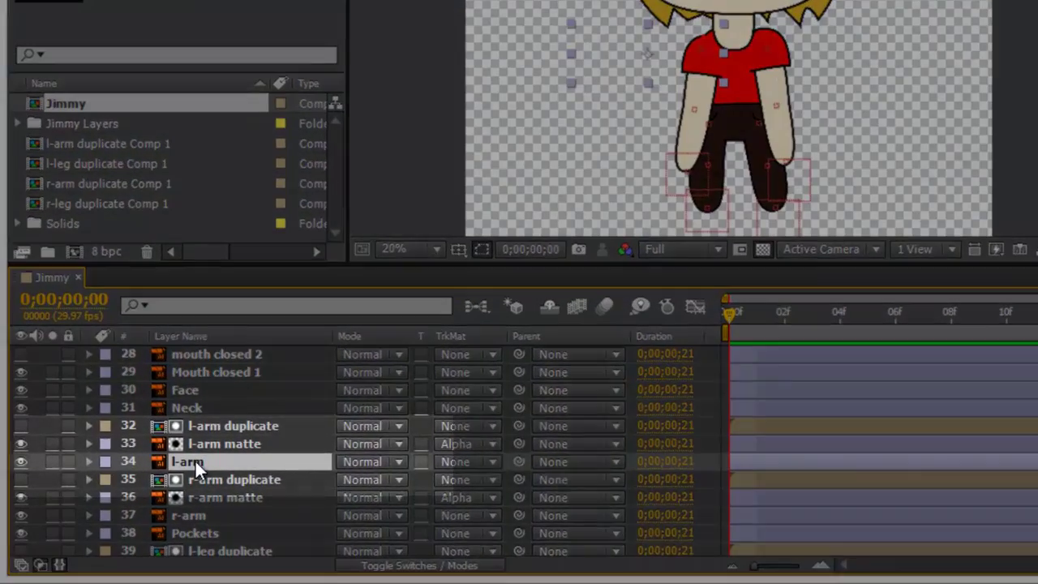
# Duplicate l-arm with Ctrl+D and rename the 'l-arm 2' copy to 'l-arm Back'
pyautogui.hotkey('ctrl', 'd')
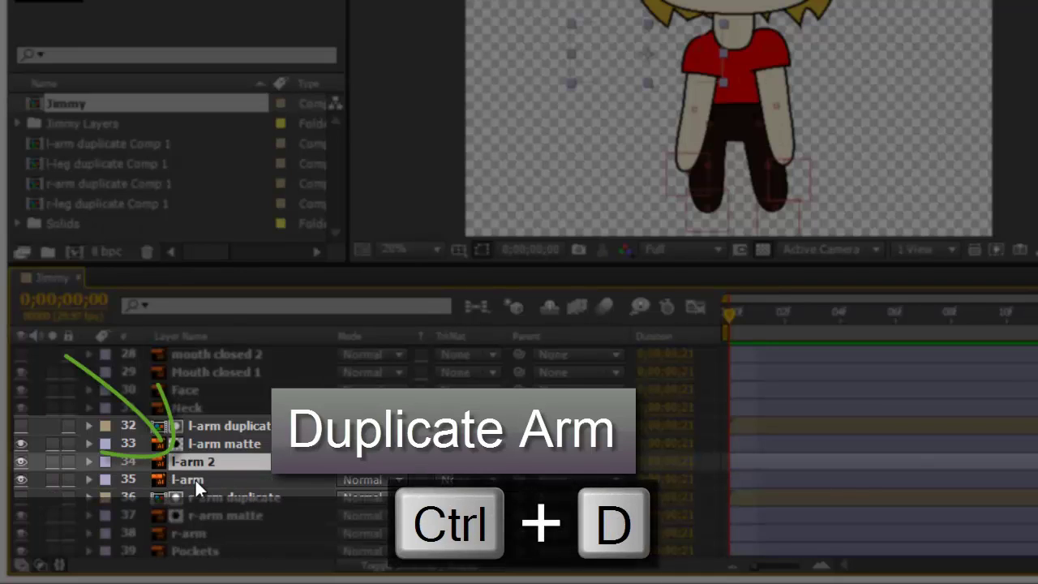
pyautogui.click(195, 478)
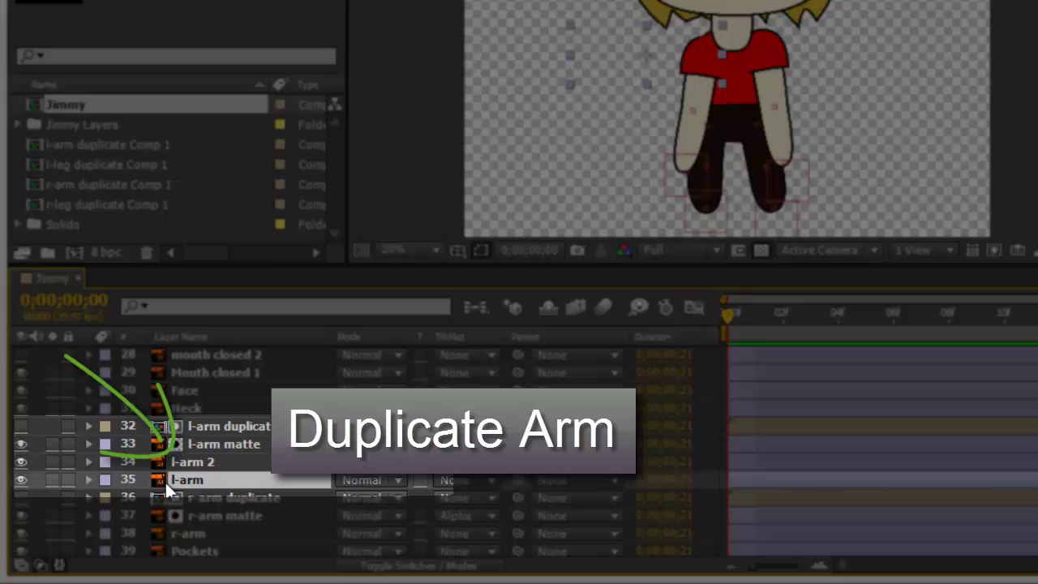
pyautogui.click(216, 462)
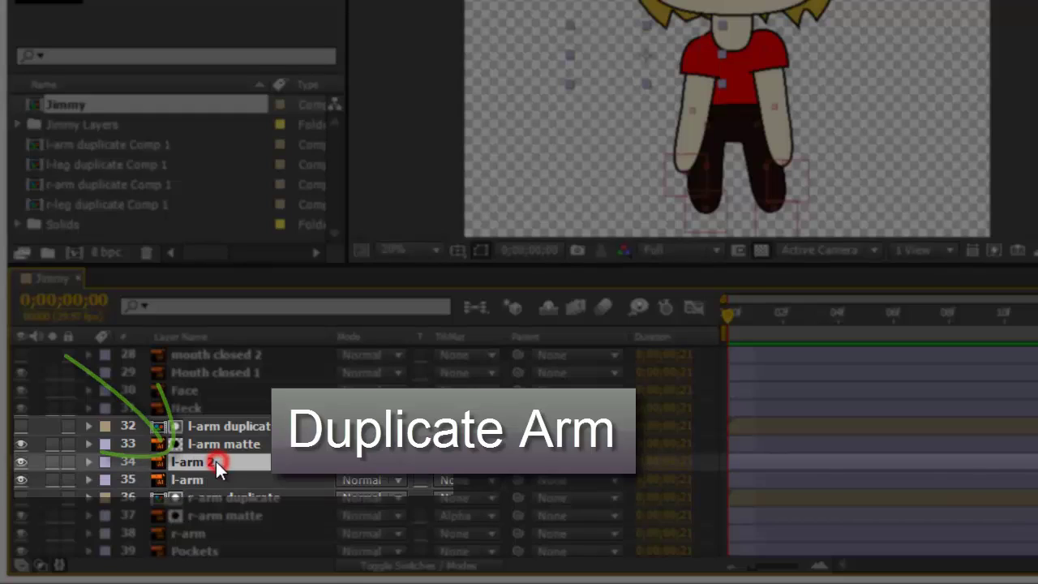
pyautogui.press('Return')
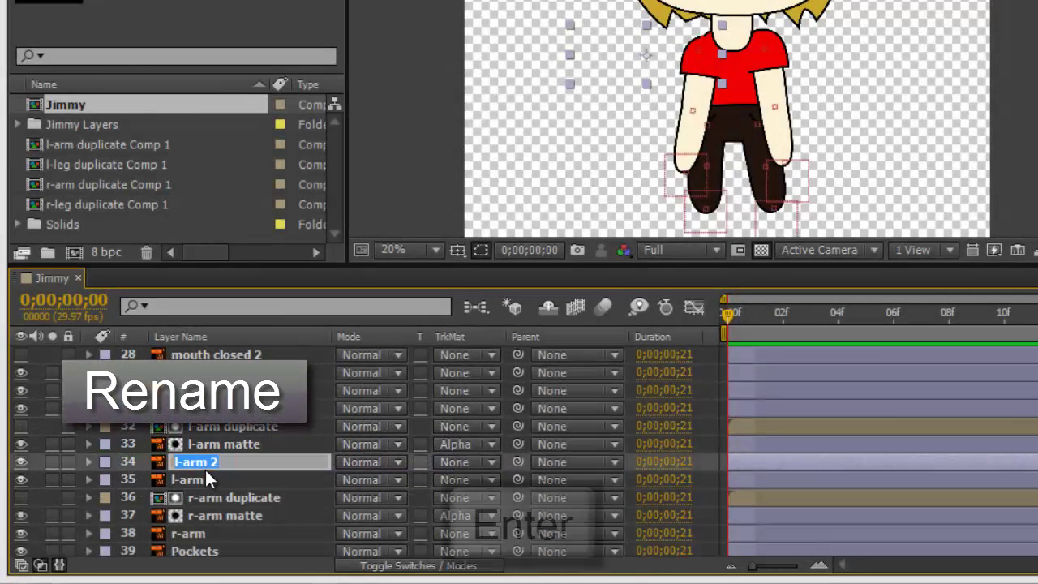
pyautogui.press('Right')
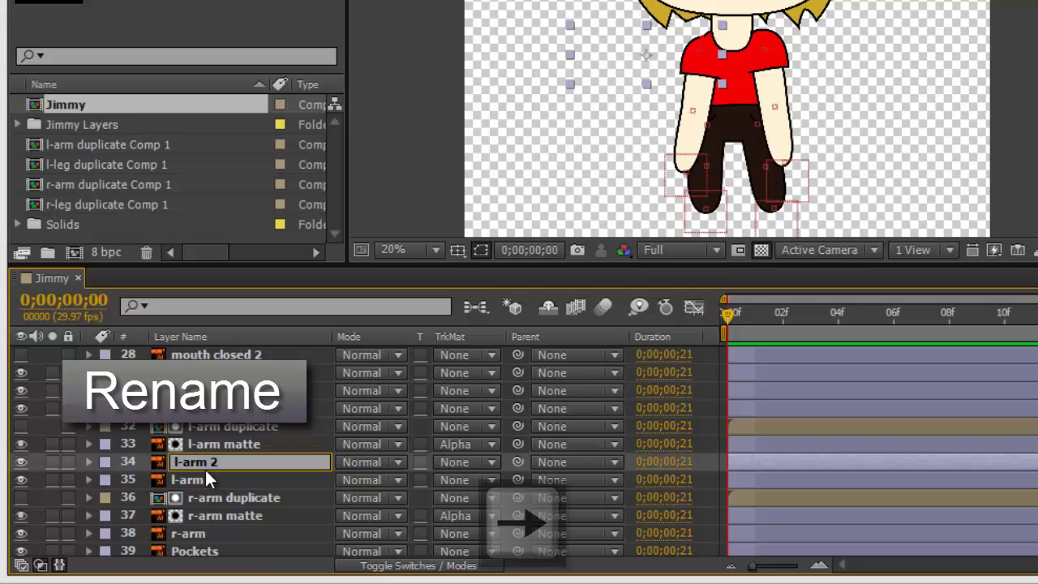
pyautogui.press('BackSpace')
pyautogui.press('BackSpace')
pyautogui.write('B')
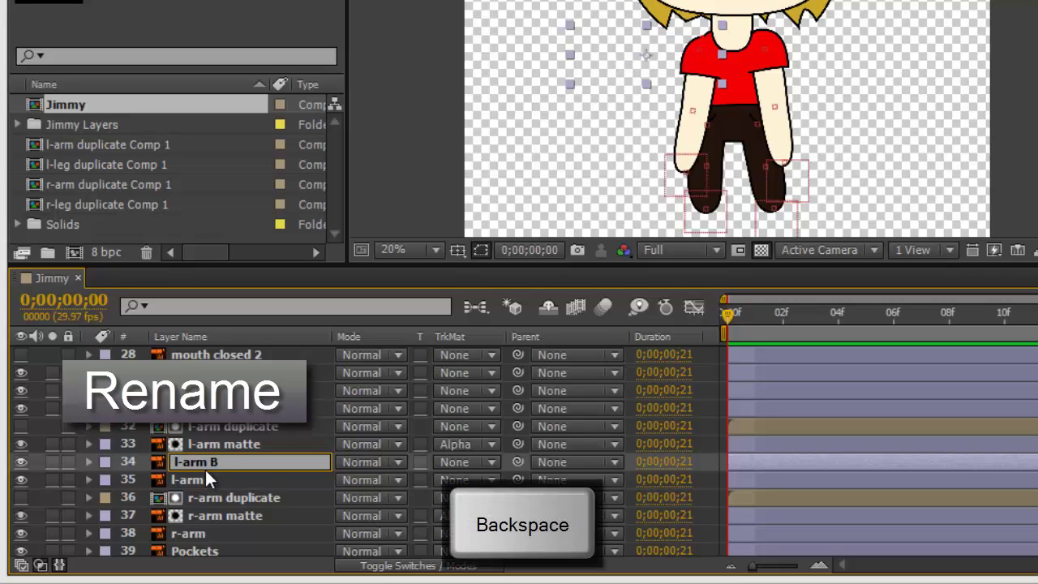
pyautogui.write('ack')
pyautogui.press('Return')
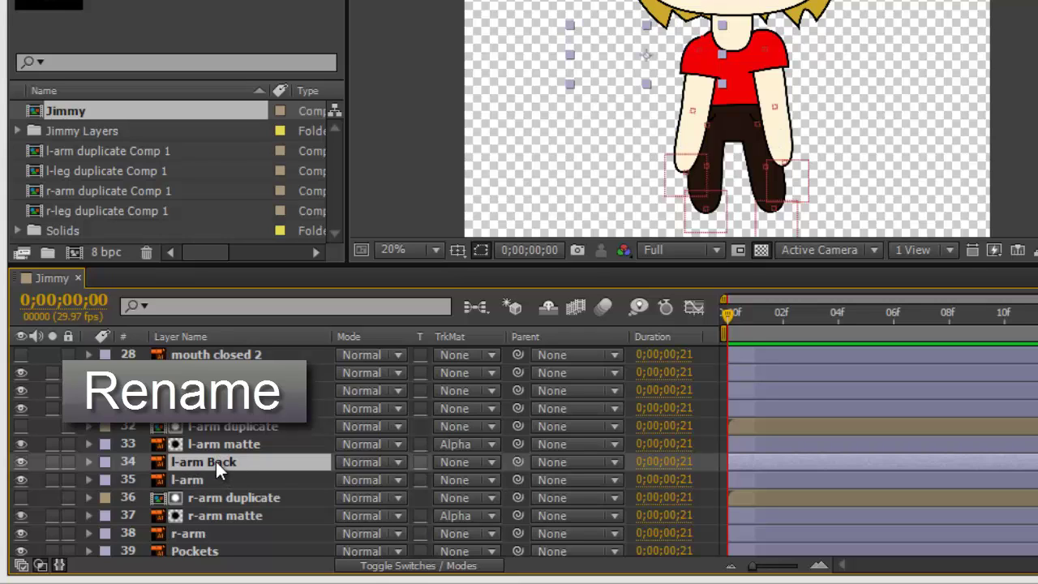
# In a maximized timeline, move l-arm Back below the Body layer, just above Hair
pyautogui.press('`')
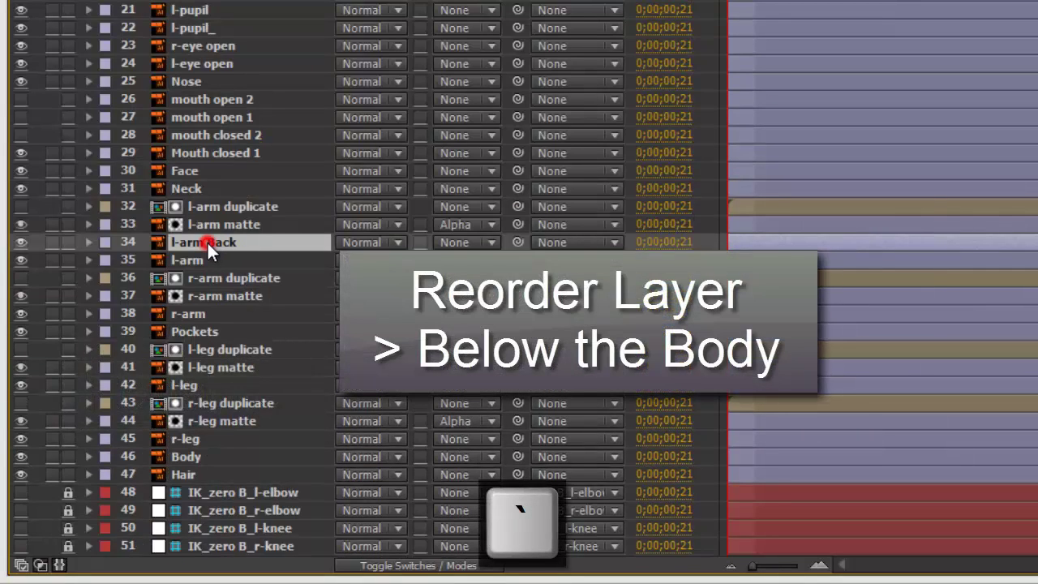
pyautogui.moveTo(208, 243); pyautogui.dragTo(190, 454)
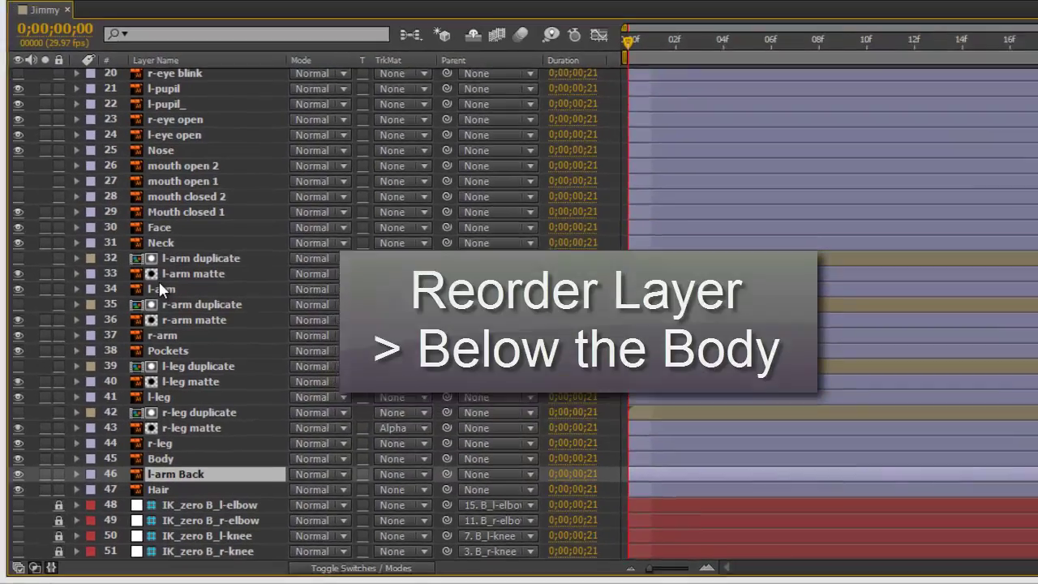
pyautogui.click(189, 242)
pyautogui.press('`')
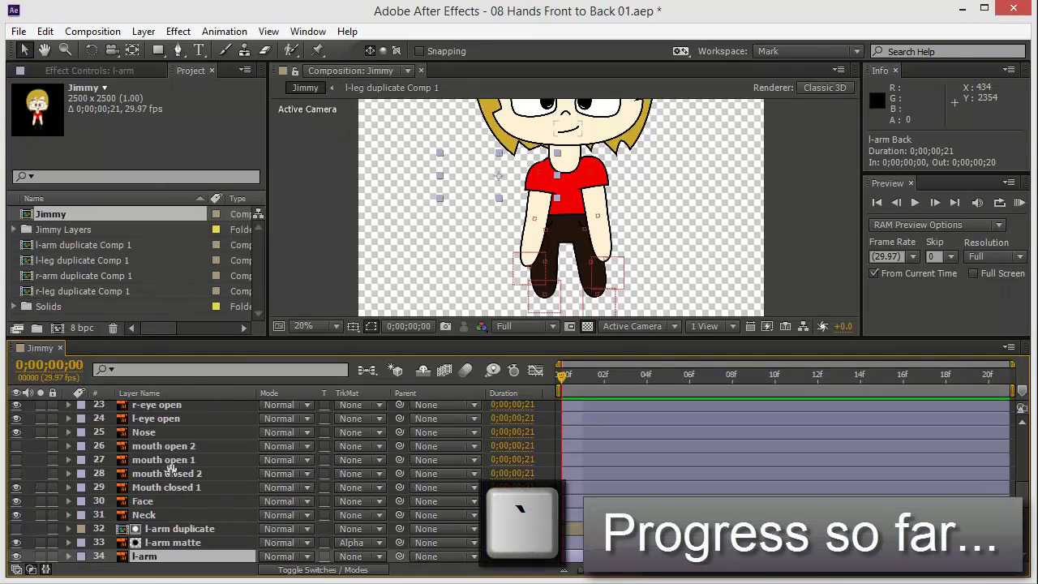
pyautogui.scroll(-3, 171, 469)
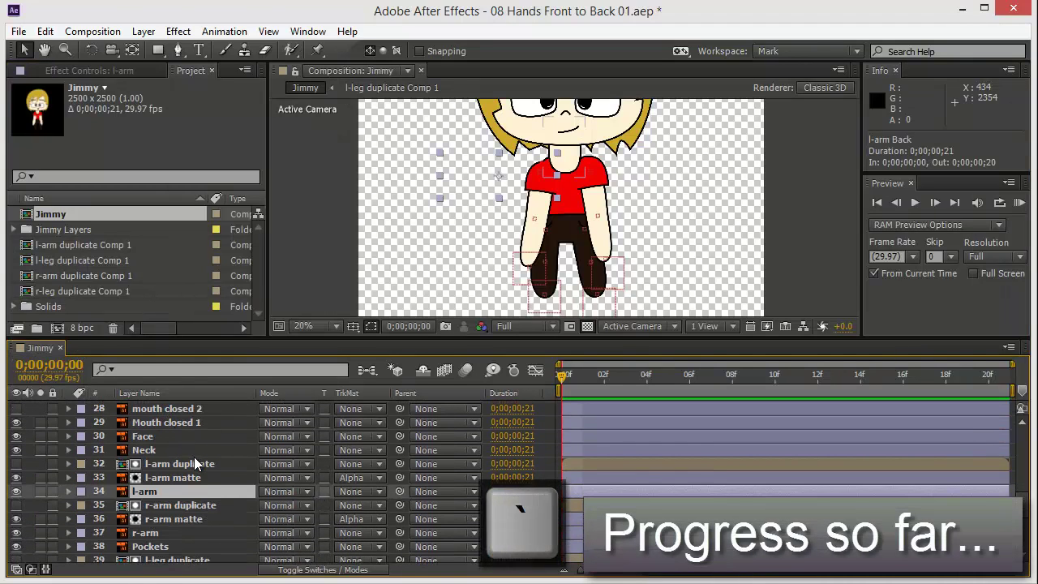
pyautogui.scroll(-1, 225, 436)
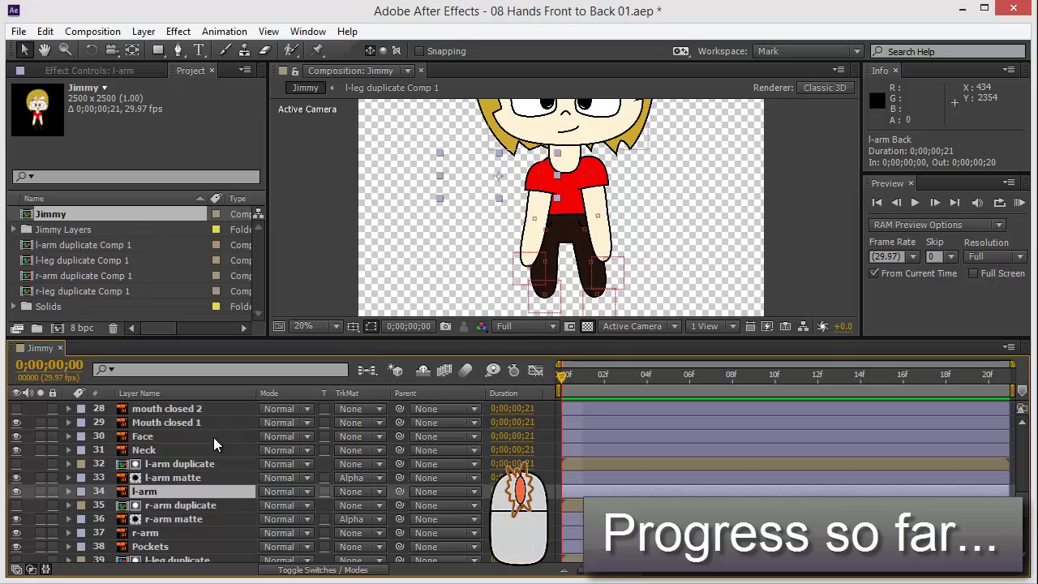
pyautogui.scroll(-2, 212, 437)
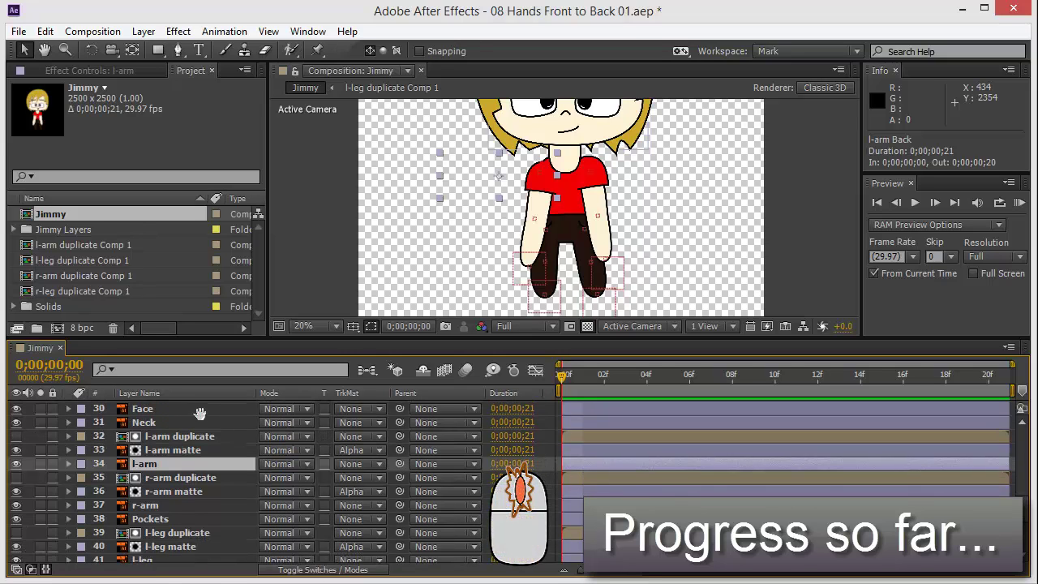
pyautogui.scroll(3, 209, 436)
pyautogui.scroll(-2, 207, 434)
pyautogui.moveTo(454, 239); pyautogui.dragTo(481, 240)
pyautogui.scroll(-2, 206, 477)
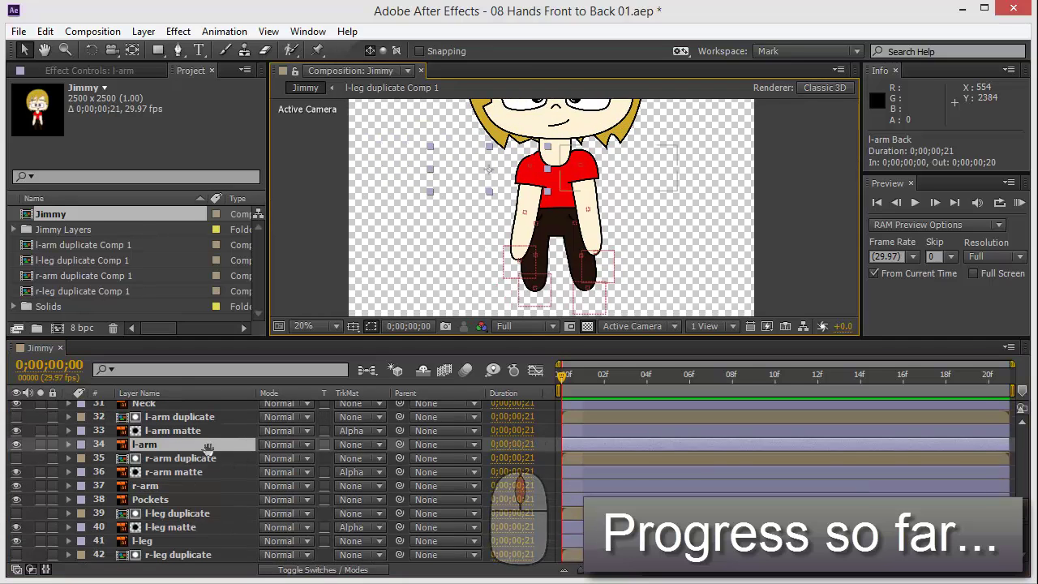
pyautogui.scroll(-3, 185, 441)
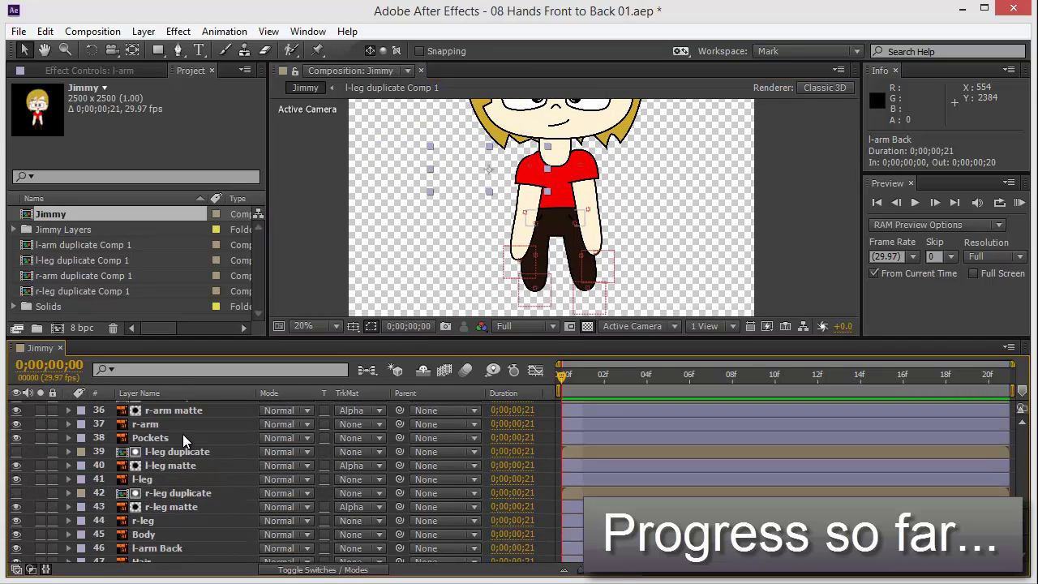
pyautogui.scroll(3, 185, 441)
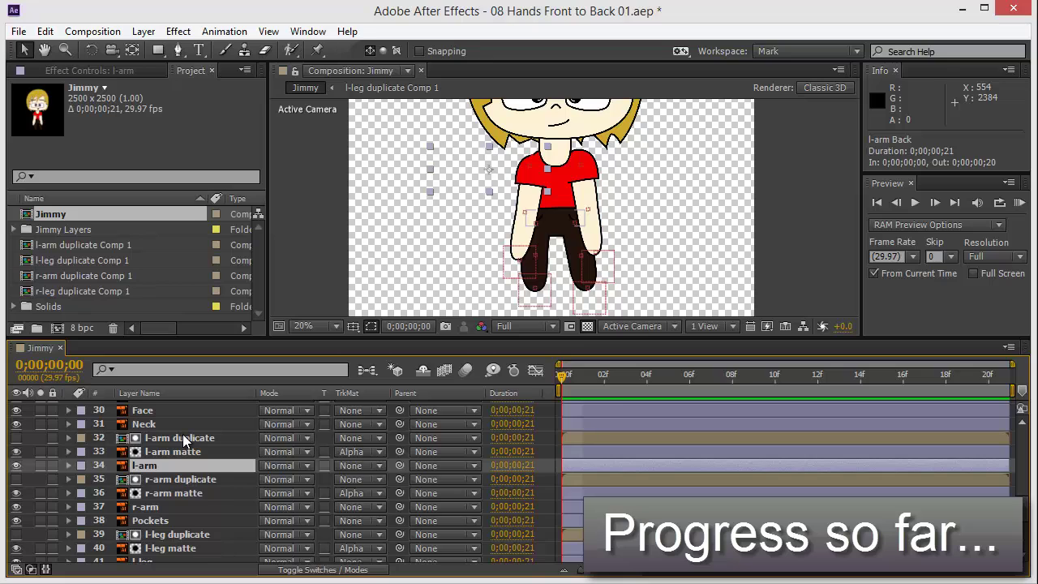
pyautogui.scroll(-2, 185, 440)
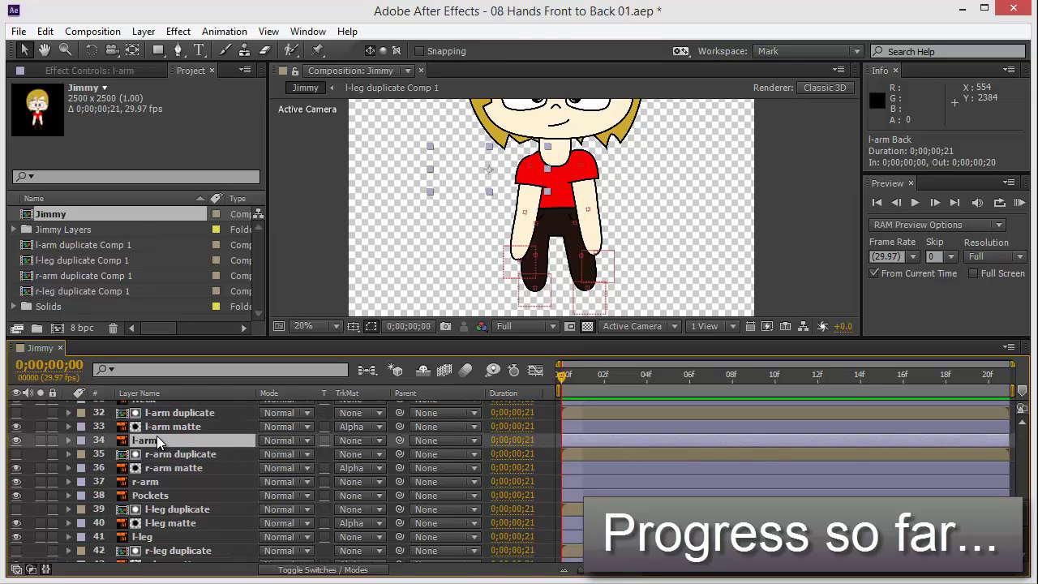
pyautogui.click(146, 440)
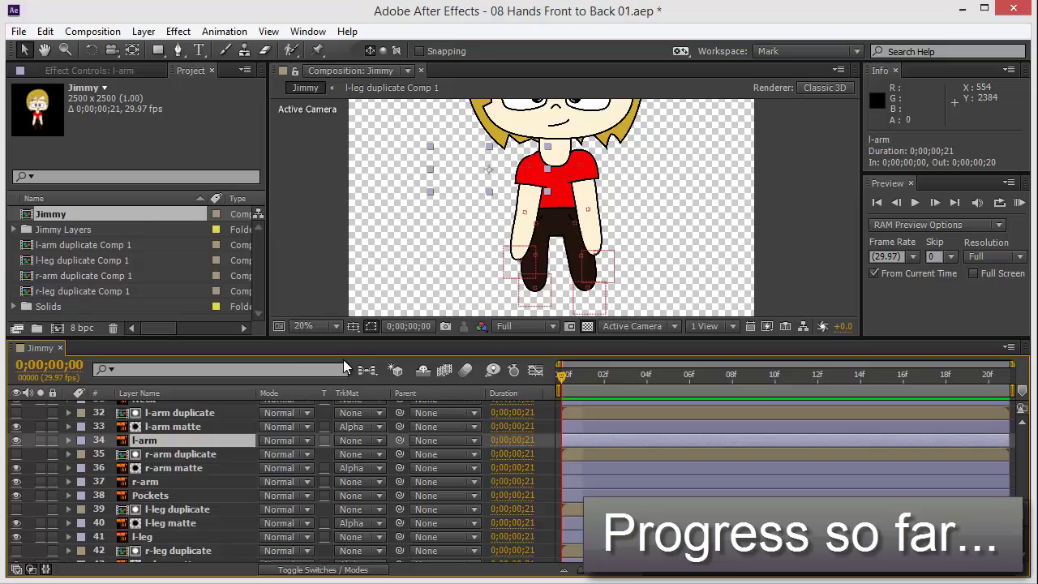
pyautogui.scroll(2, 486, 211)
# Toggle the front l-arm layer's visibility off and on repeatedly, leaving it visible
pyautogui.moveTo(428, 172); pyautogui.dragTo(476, 186)
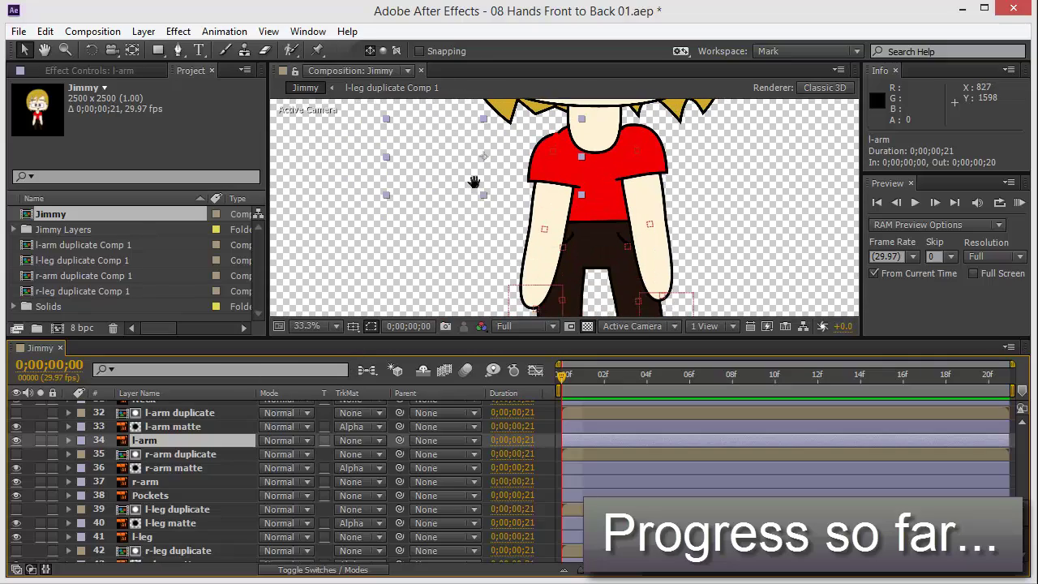
pyautogui.click(16, 441)
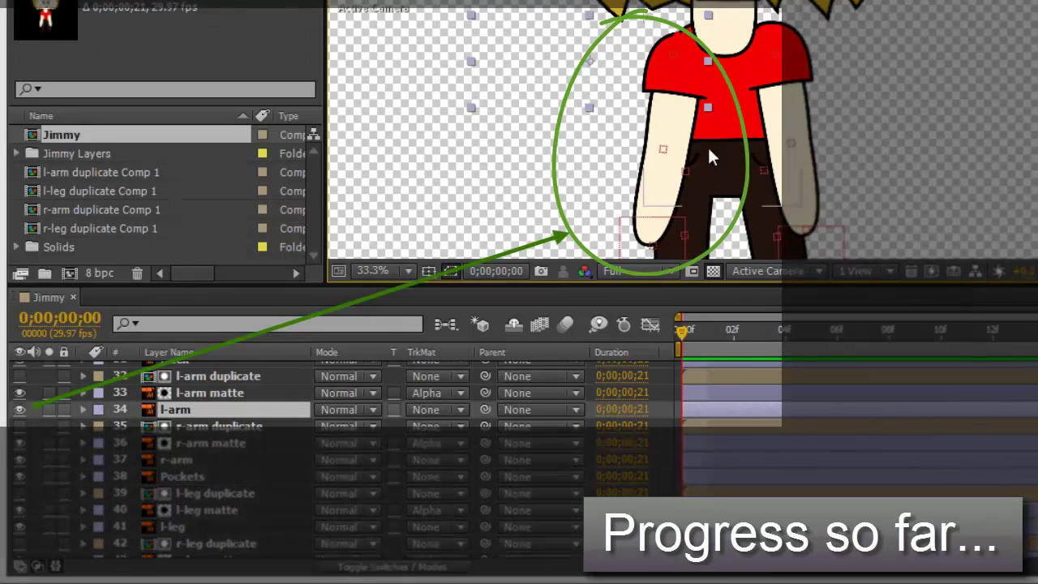
pyautogui.click(18, 410)
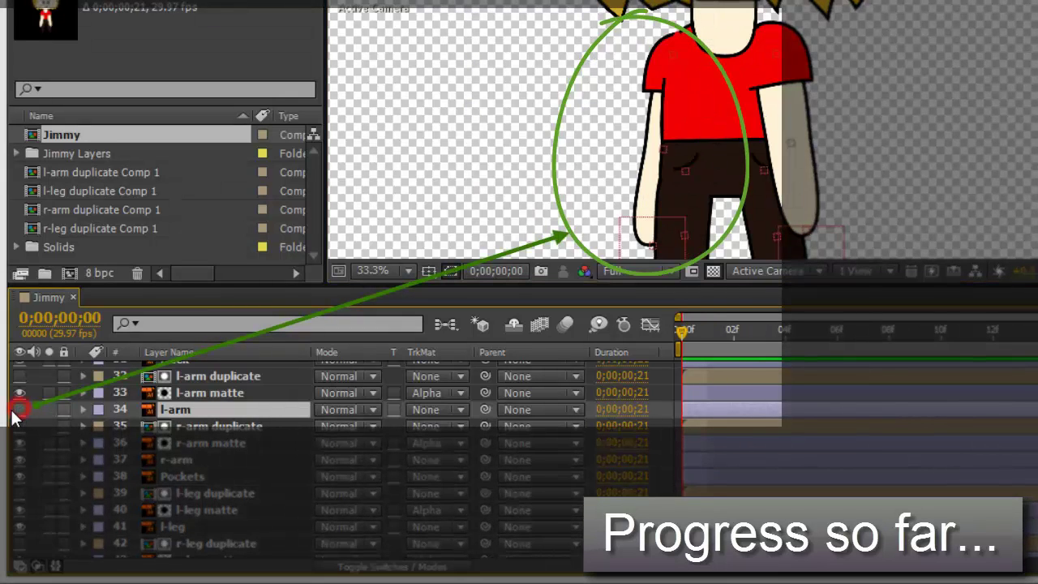
pyautogui.click(19, 412)
pyautogui.click(19, 411)
pyautogui.click(19, 412)
pyautogui.click(19, 411)
pyautogui.click(19, 411)
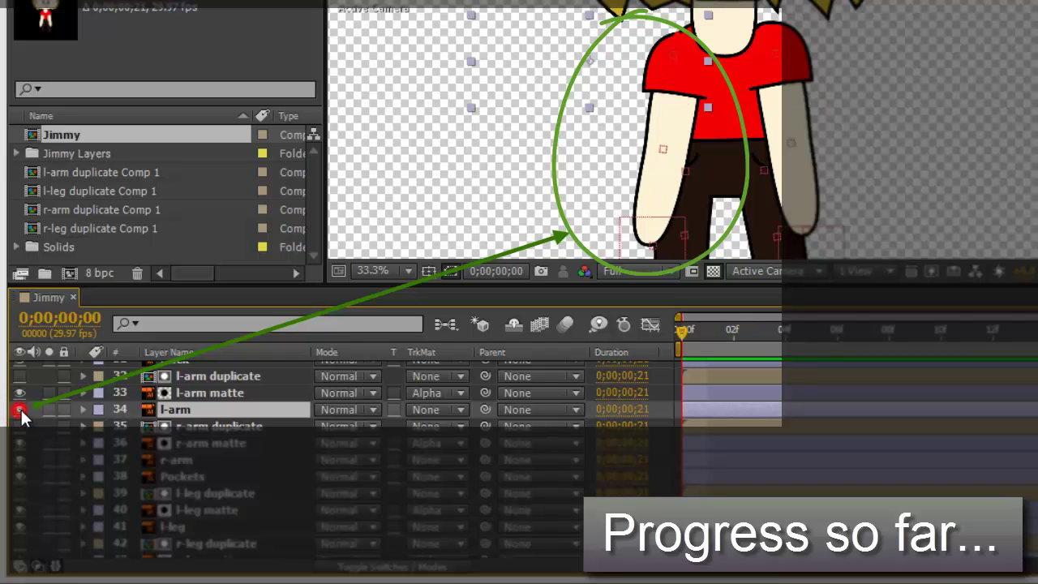
pyautogui.click(18, 411)
pyautogui.click(19, 411)
pyautogui.click(19, 411)
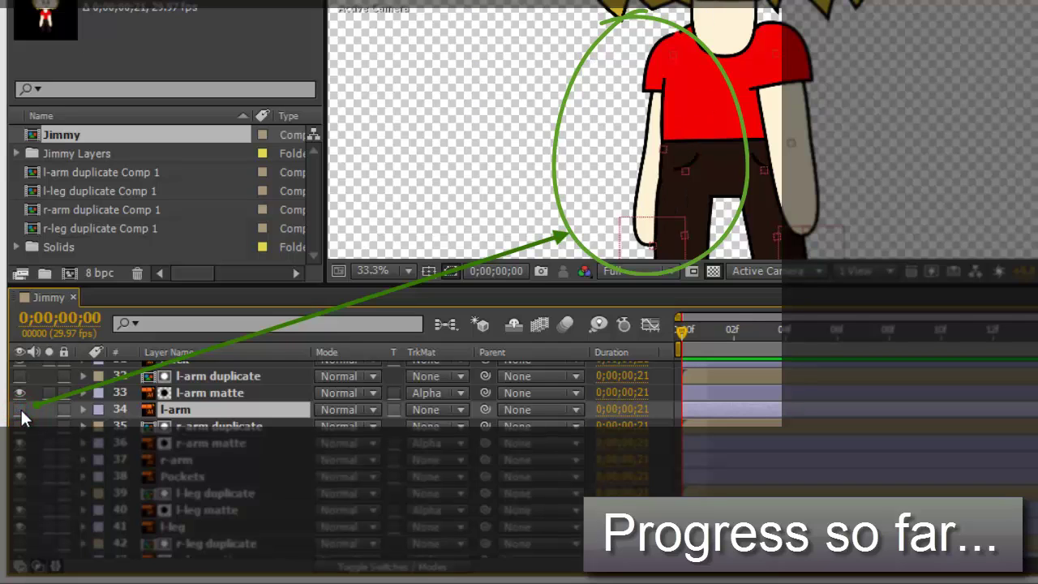
pyautogui.click(20, 410)
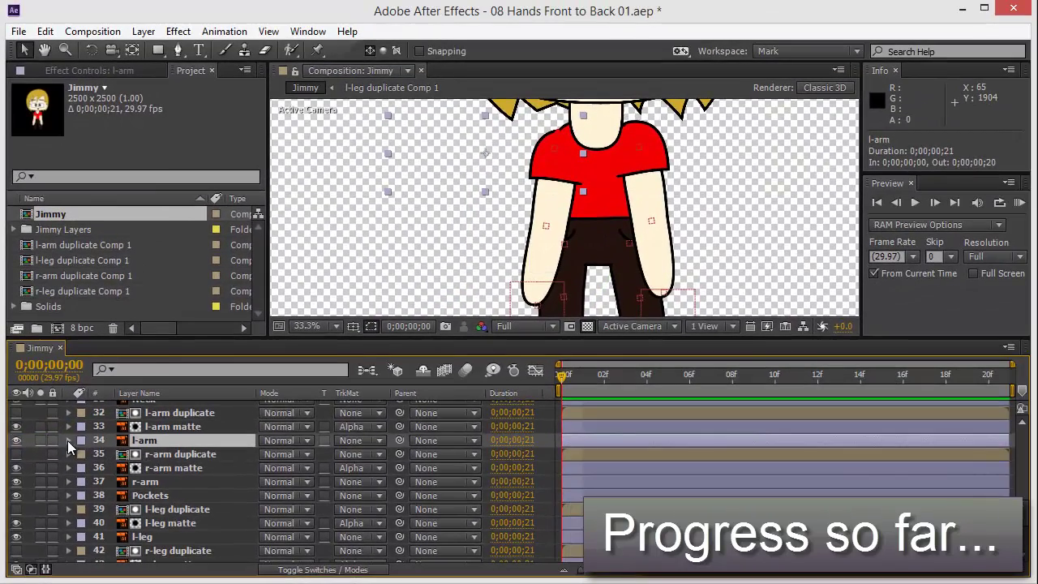
pyautogui.click(16, 441)
pyautogui.click(16, 441)
pyautogui.click(16, 440)
pyautogui.click(16, 440)
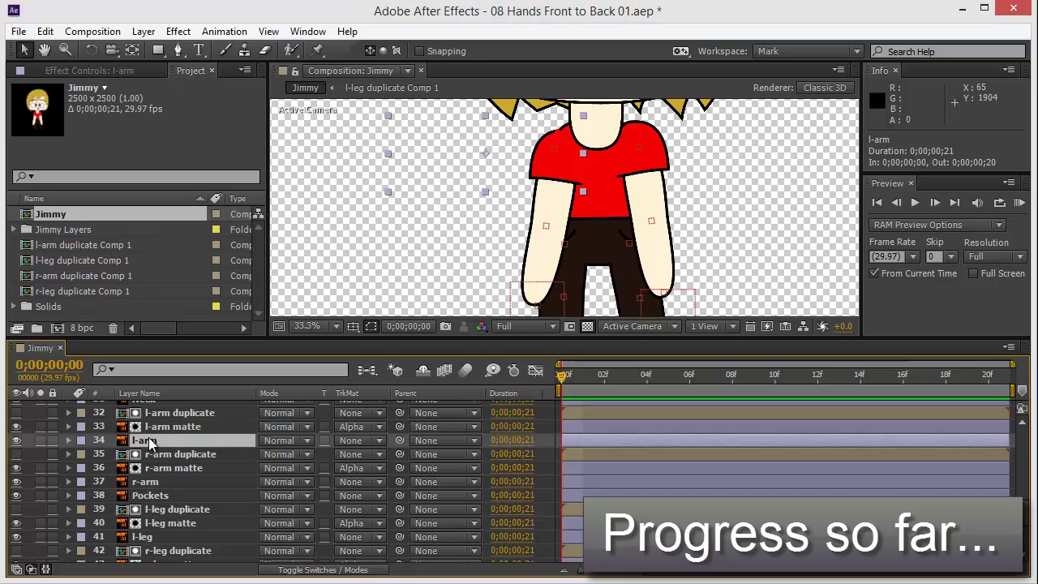
# Reveal l-arm Opacity, lower it to 0%, and move the left hand controller up-left
pyautogui.press('t')
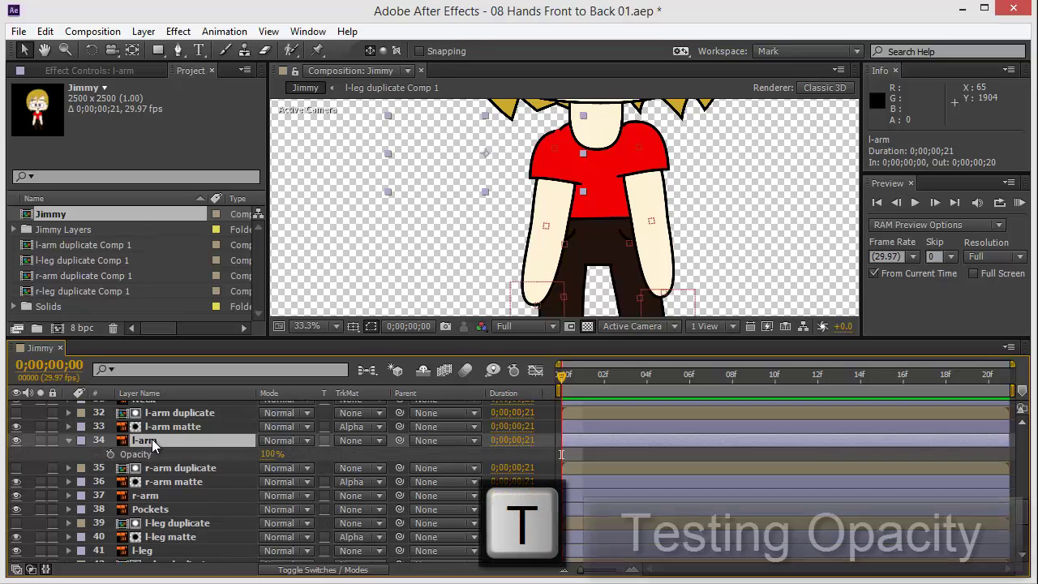
pyautogui.moveTo(266, 454); pyautogui.dragTo(299, 448)
pyautogui.scroll(-2, 431, 255)
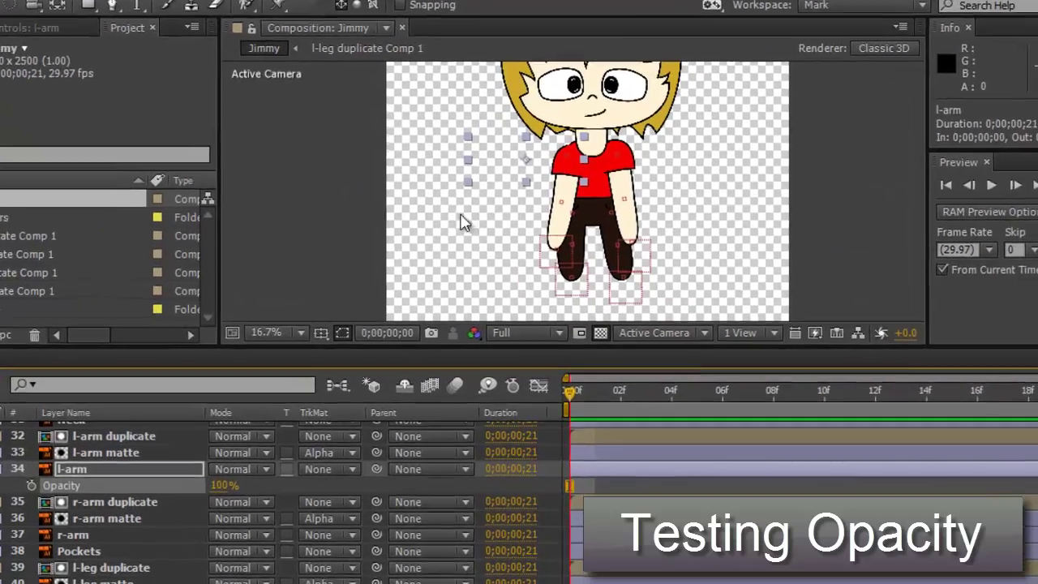
pyautogui.click(464, 216)
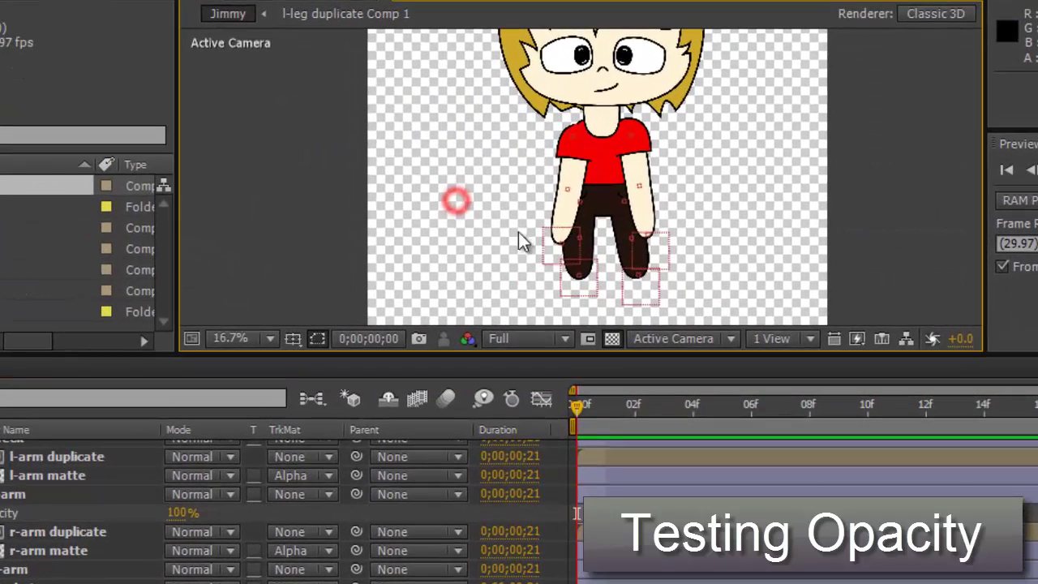
pyautogui.moveTo(540, 244)
pyautogui.mouseDown()
pyautogui.moveTo(503, 215)
pyautogui.moveTo(488, 183)
pyautogui.moveTo(529, 203)
pyautogui.moveTo(477, 207)
pyautogui.moveTo(535, 190)
pyautogui.moveTo(566, 226)
pyautogui.moveTo(544, 215)
pyautogui.mouseUp()
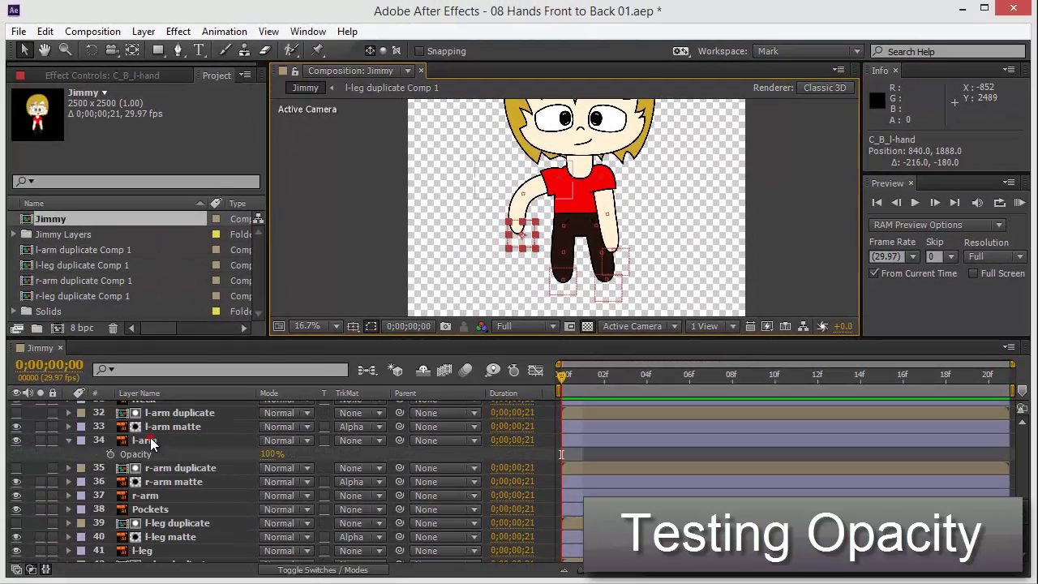
# Test l-arm Opacity between 0% and 100%, undo back to 0%, and bend the hand up-left
pyautogui.click(153, 443)
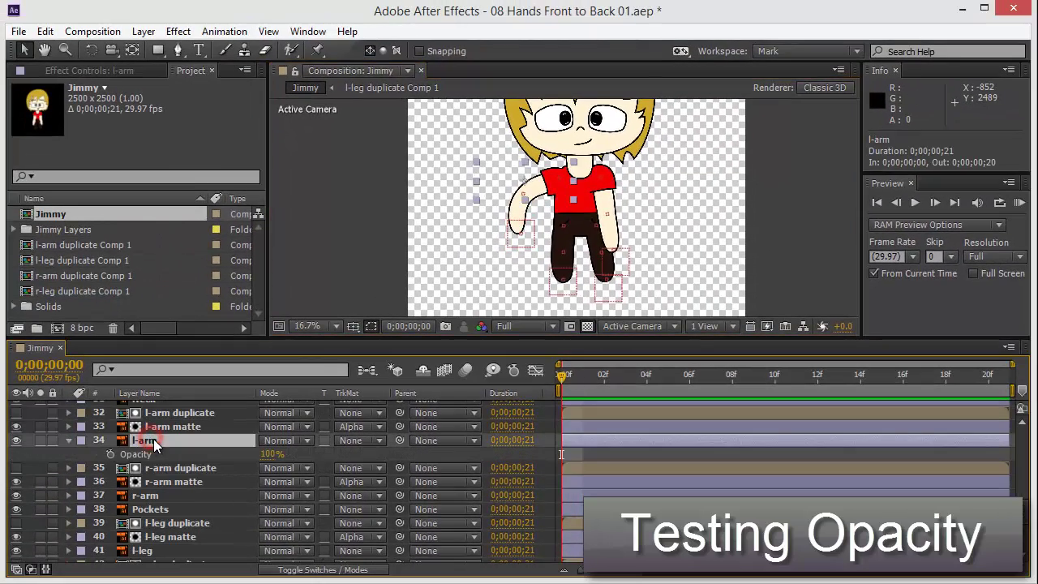
pyautogui.moveTo(272, 454); pyautogui.dragTo(179, 460)
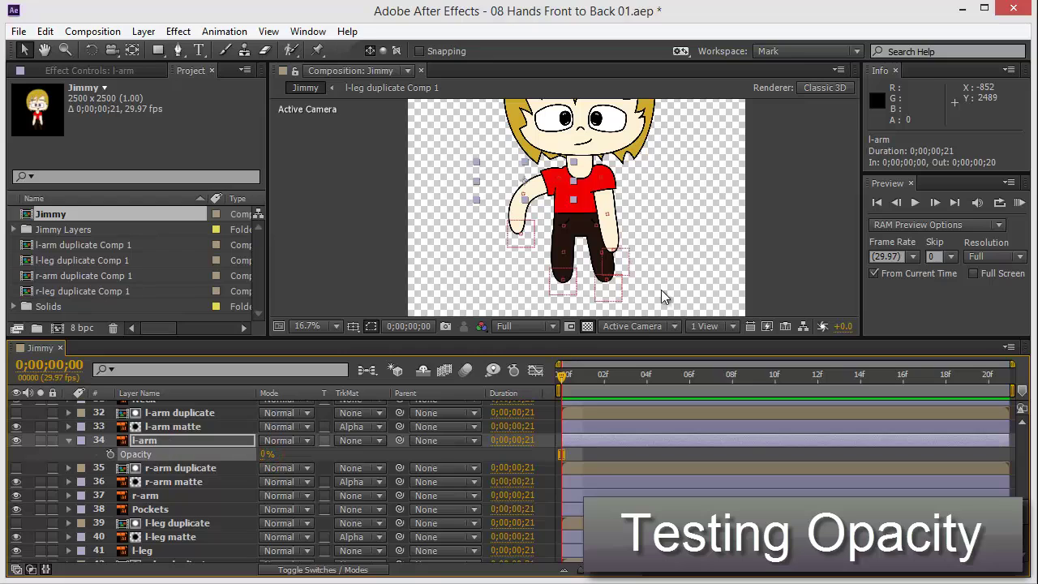
pyautogui.moveTo(520, 237); pyautogui.dragTo(562, 258)
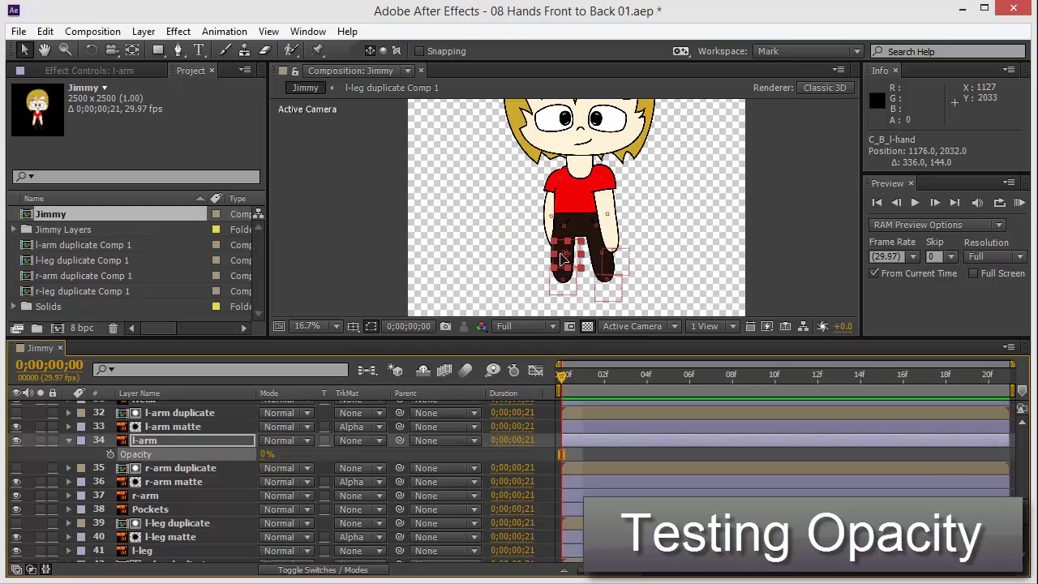
pyautogui.click(185, 442)
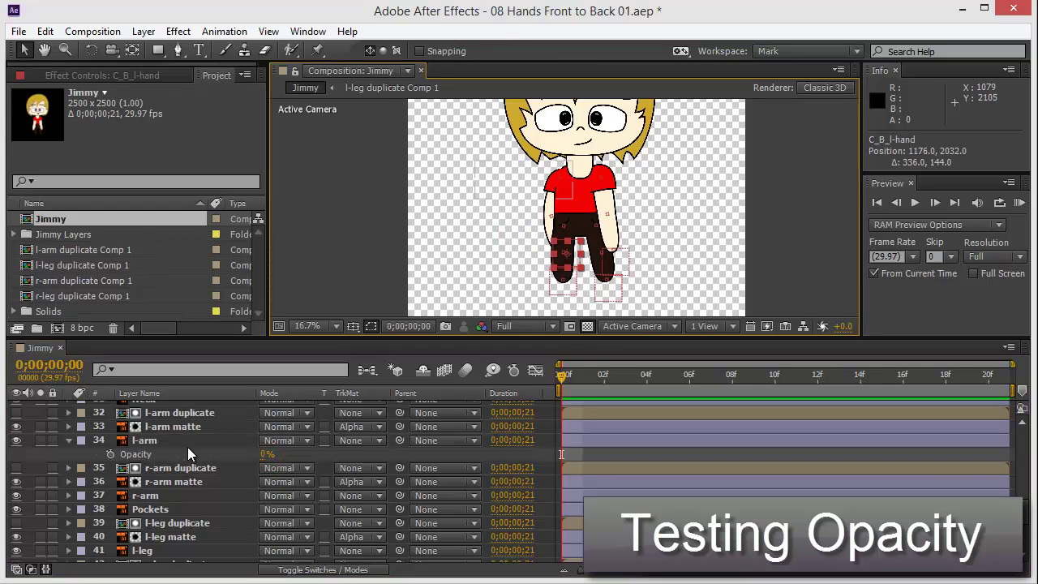
pyautogui.click(263, 453)
pyautogui.moveTo(264, 452); pyautogui.dragTo(433, 463)
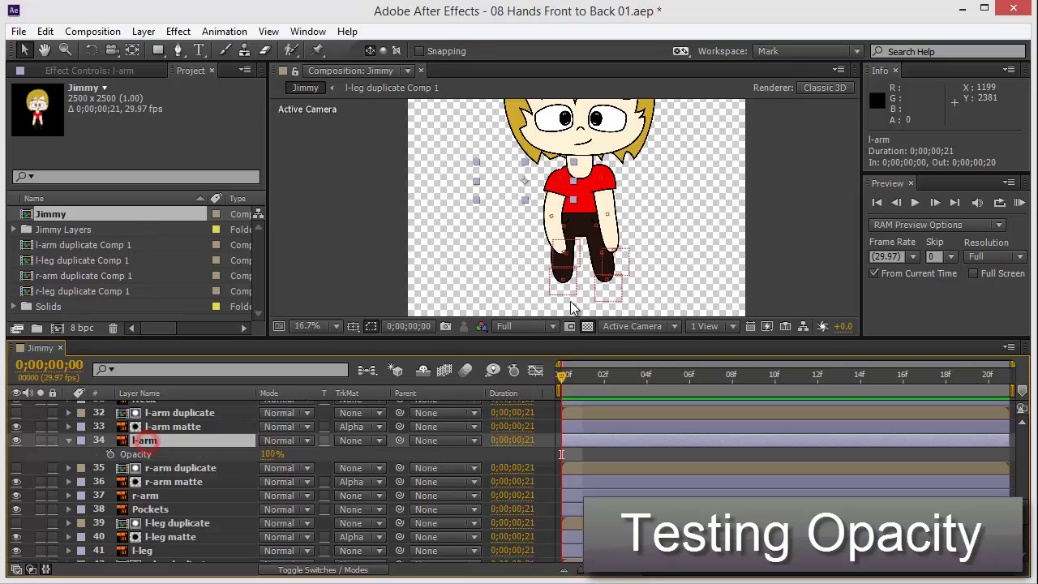
pyautogui.hotkey('ctrl', 'z')
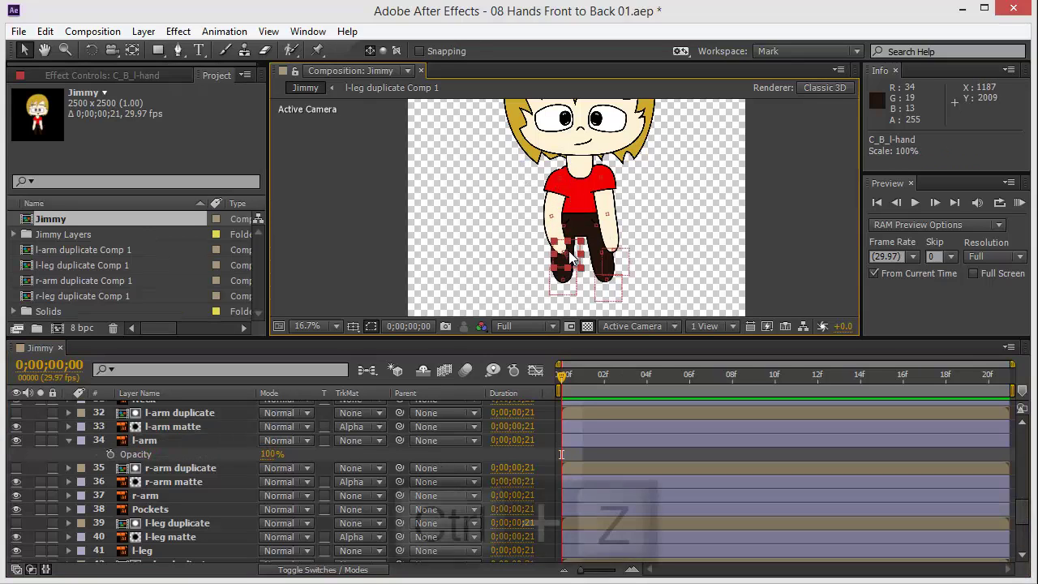
pyautogui.moveTo(568, 258); pyautogui.dragTo(529, 239)
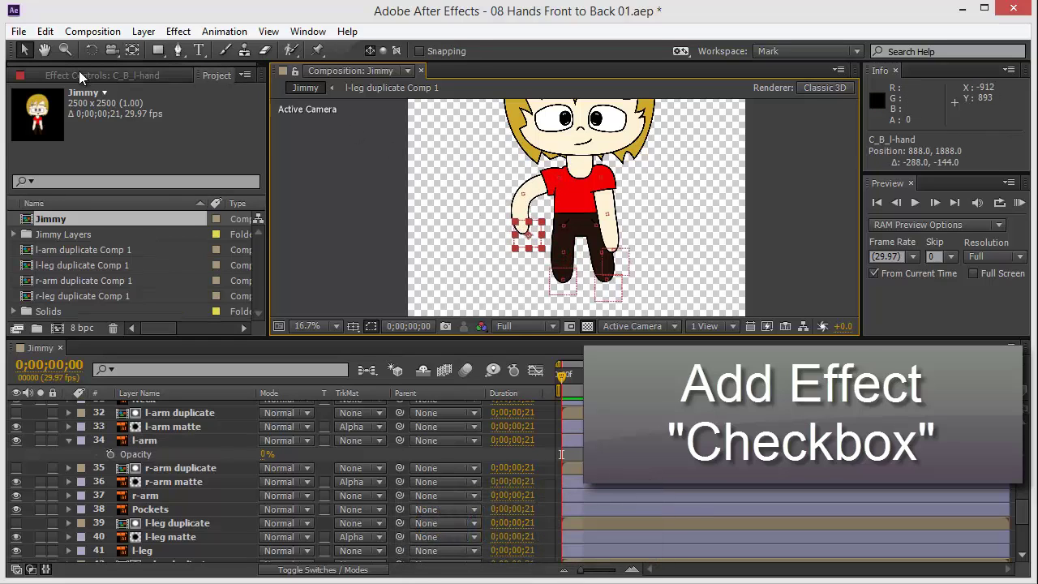
# In C_B_l-hand's Effect Controls, toggle IK Orientation to test the bend, leaving it unchecked
pyautogui.click(81, 75)
pyautogui.click(56, 110)
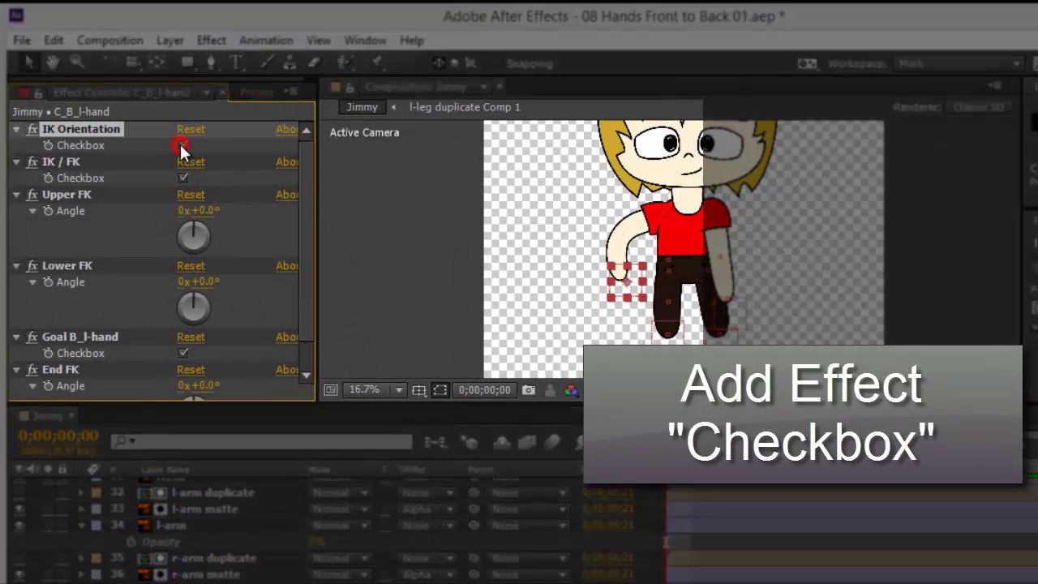
pyautogui.click(153, 121)
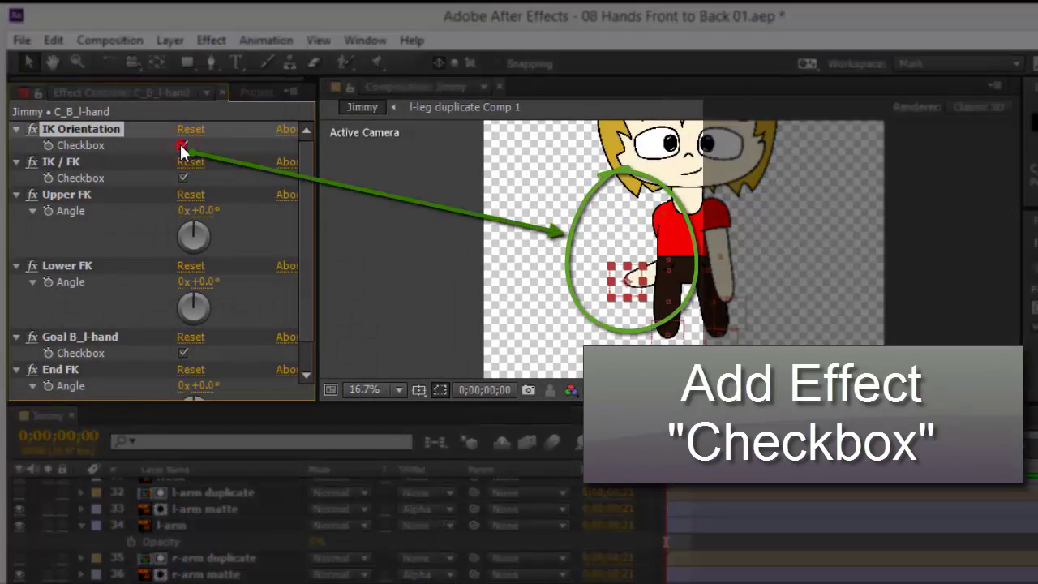
pyautogui.click(182, 146)
pyautogui.click(182, 146)
pyautogui.click(181, 146)
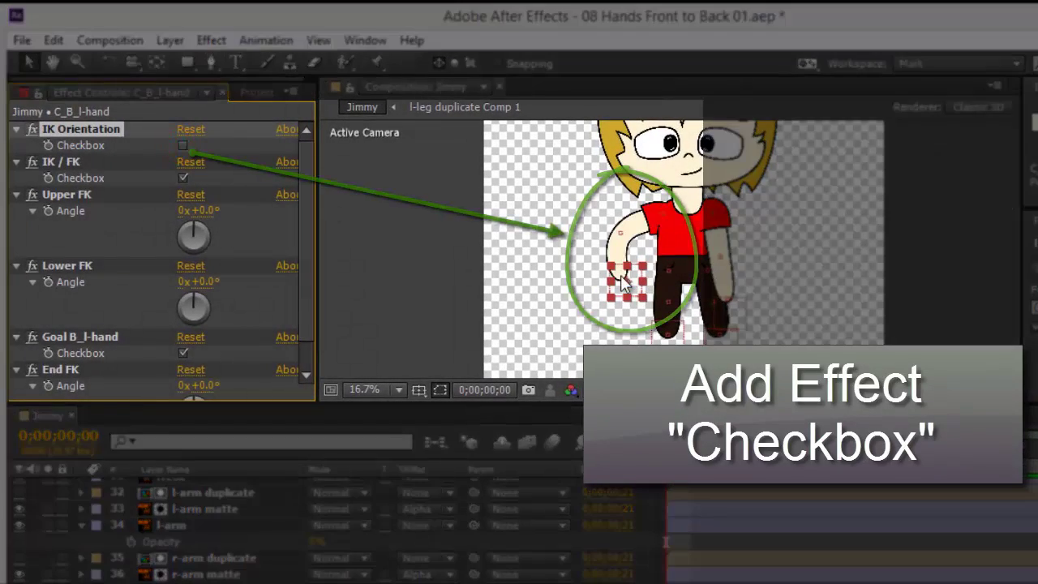
# Select the IK / FK through End FK effects and collapse them
pyautogui.click(78, 160)
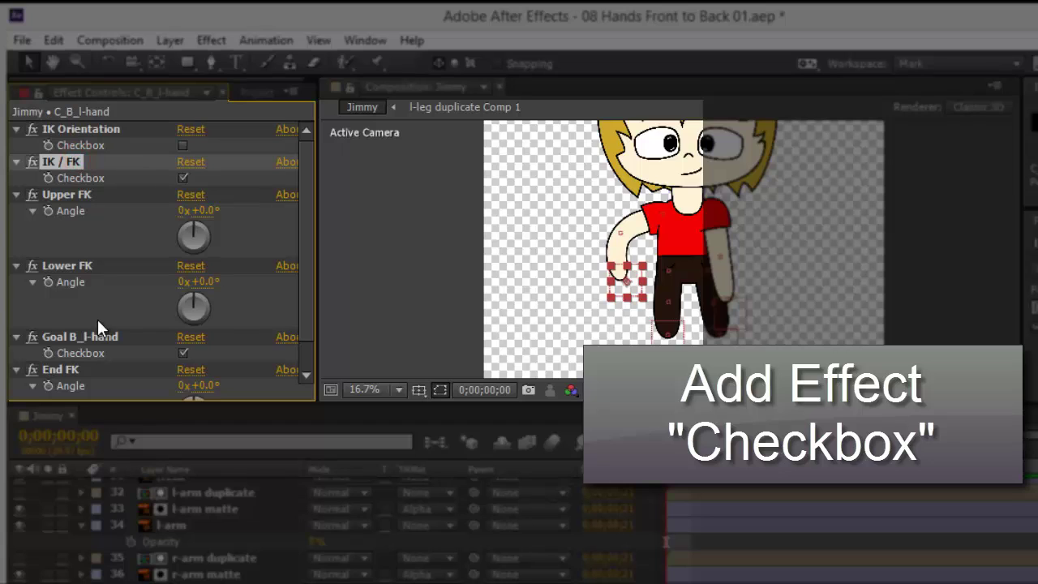
pyautogui.click(64, 372)
pyautogui.scroll(-1, 70, 352)
pyautogui.scroll(1, 68, 276)
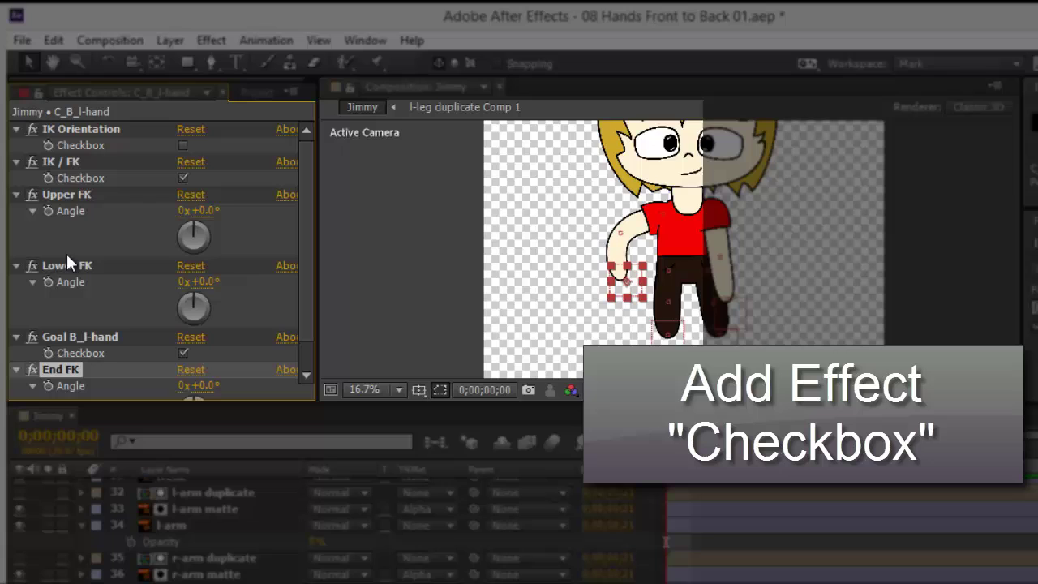
pyautogui.keyDown('shift'); pyautogui.click(66, 163); pyautogui.keyUp('shift')
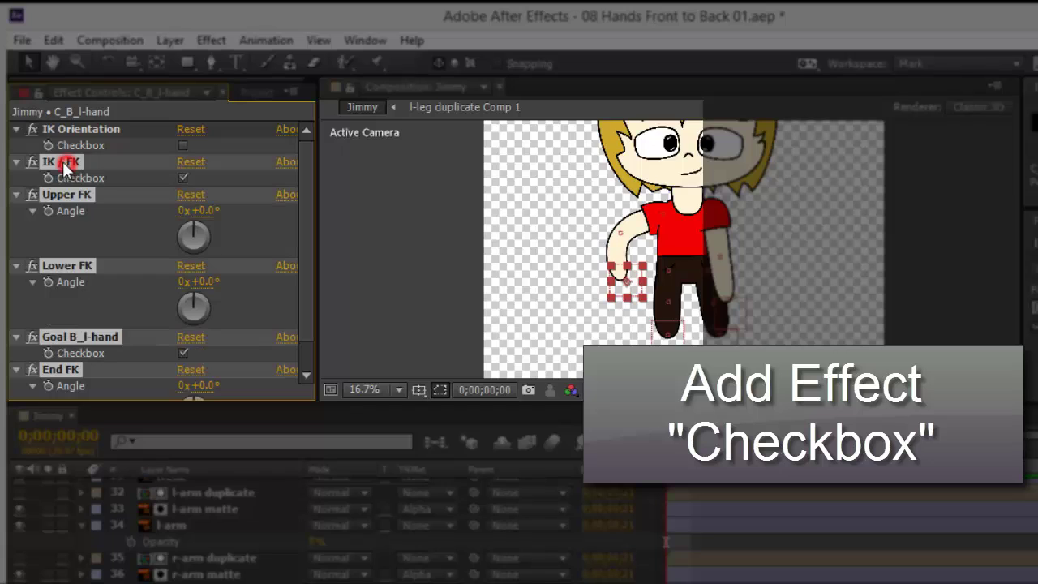
pyautogui.click(18, 170)
pyautogui.click(18, 164)
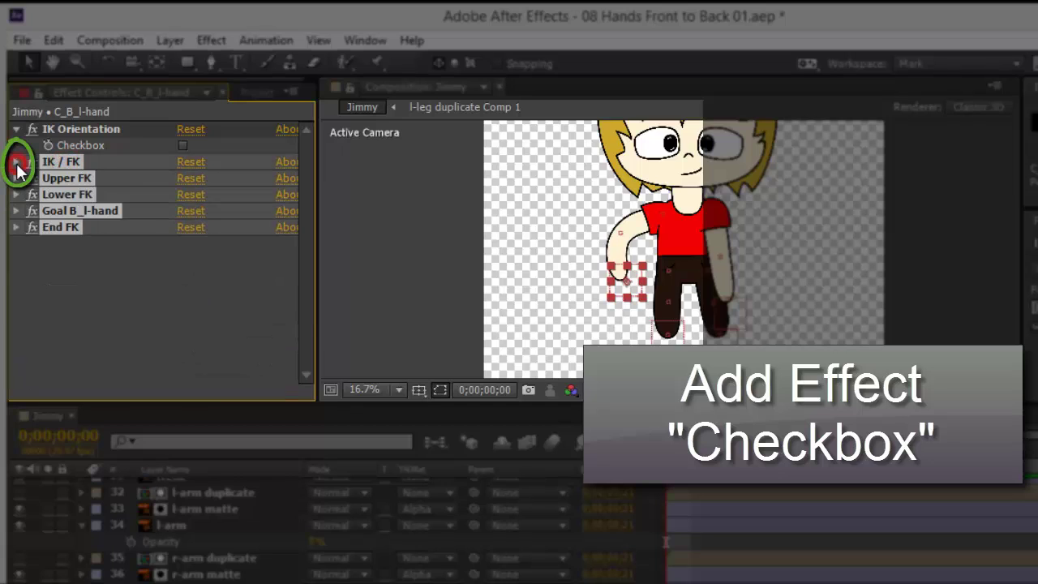
pyautogui.click(89, 285)
pyautogui.click(57, 166)
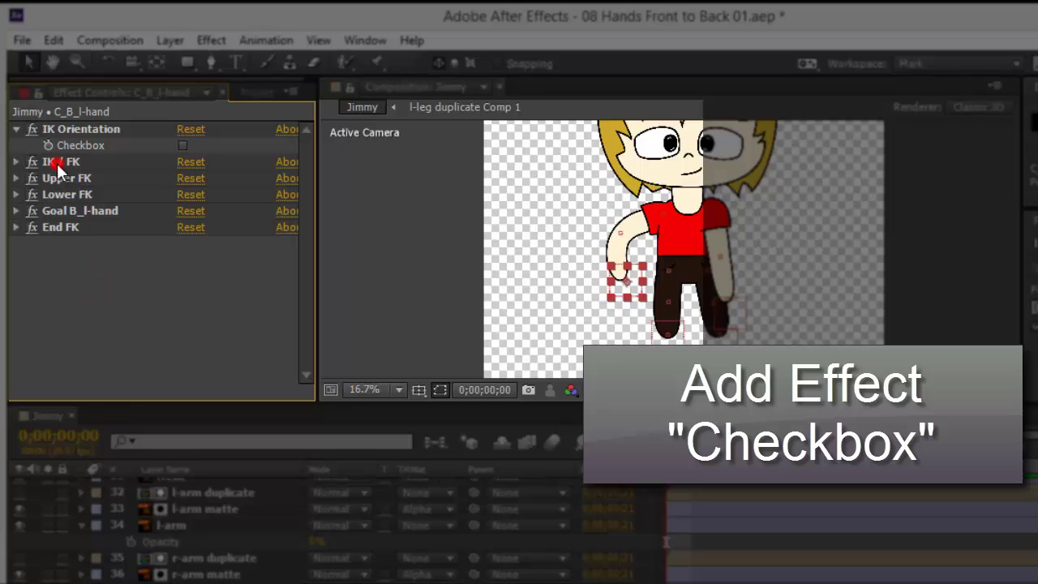
pyautogui.keyDown('shift'); pyautogui.click(72, 225); pyautogui.keyUp('shift')
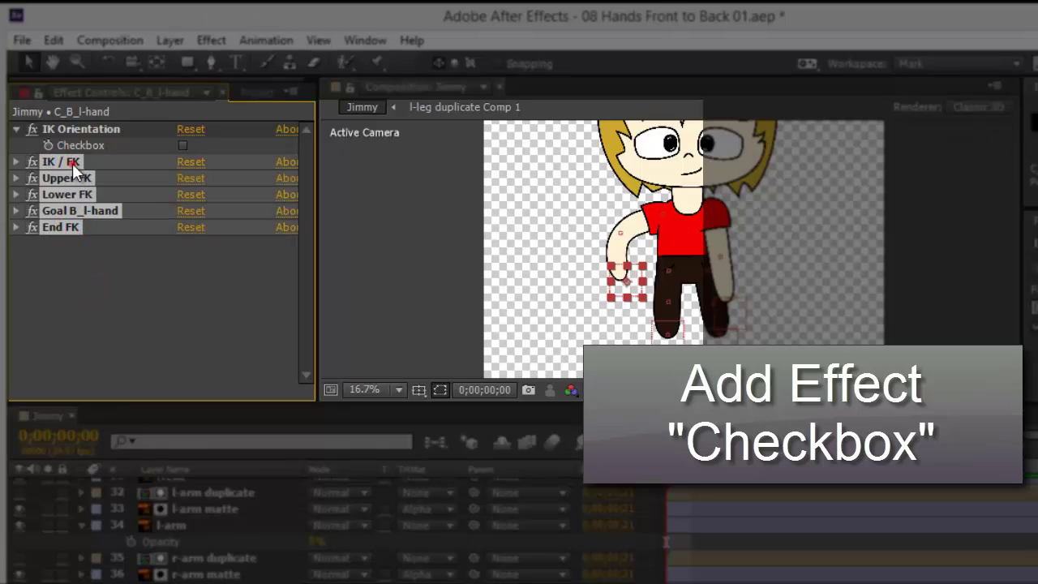
pyautogui.click(86, 278)
pyautogui.click(67, 128)
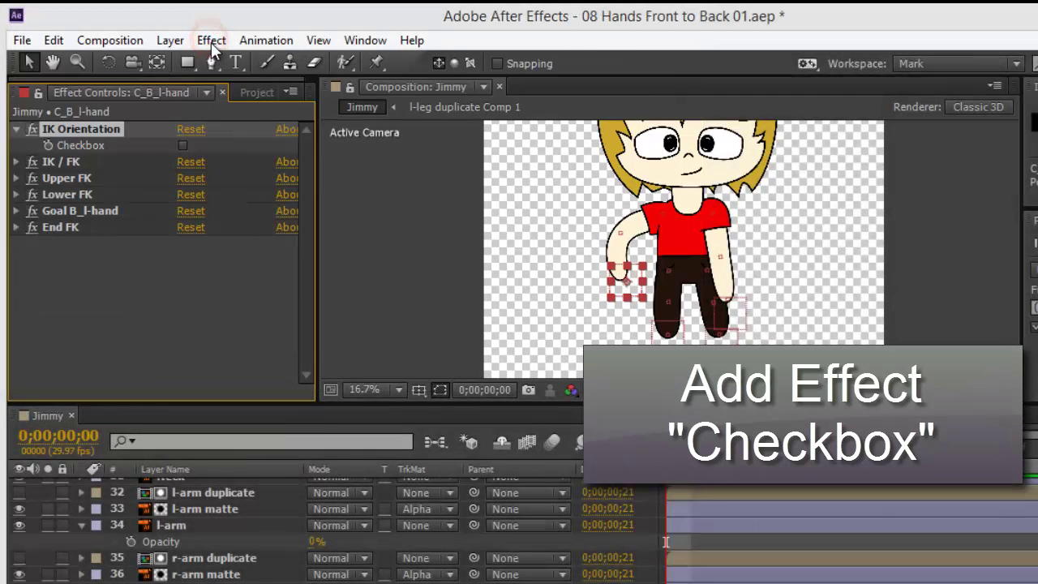
# Add a Checkbox Control effect to the C_B_l-hand controller
pyautogui.click(211, 42)
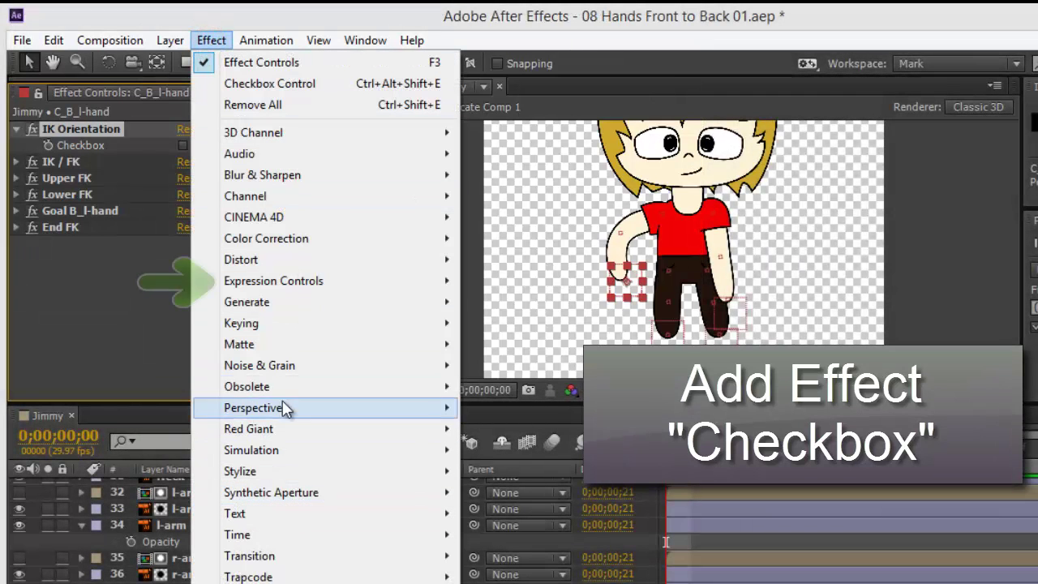
pyautogui.moveTo(331, 289)
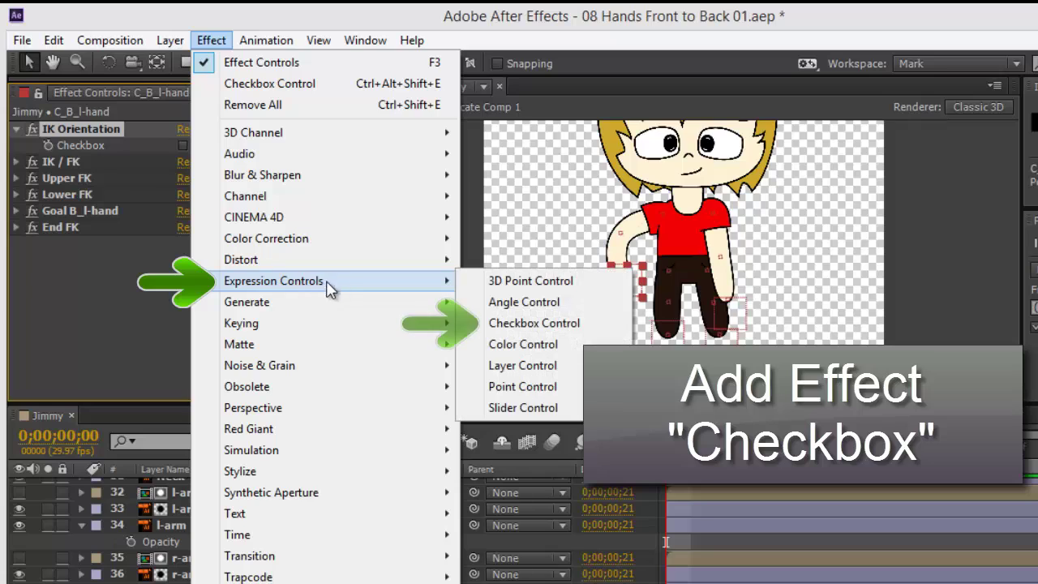
pyautogui.click(534, 325)
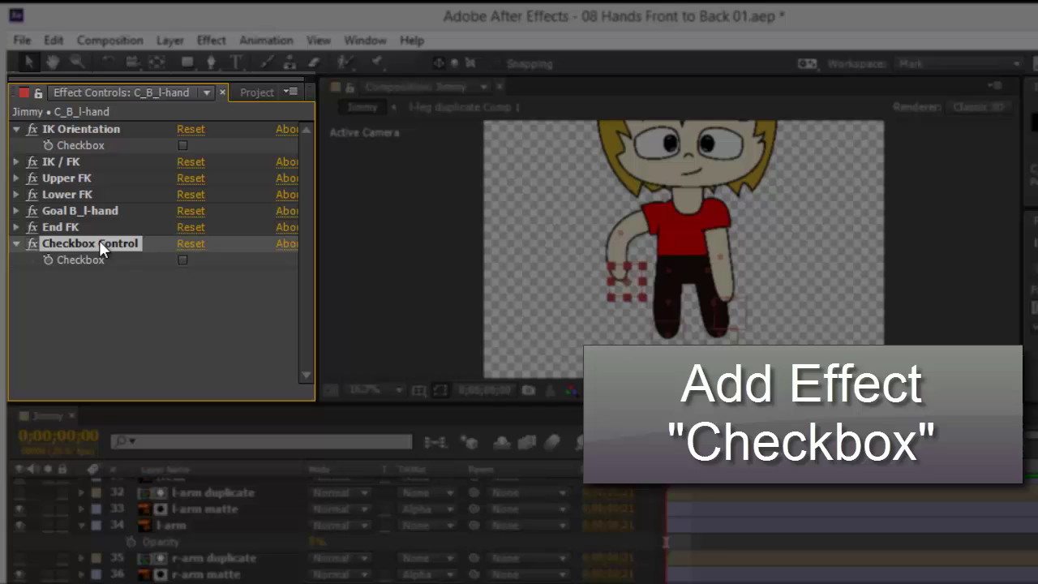
# Rename the new Checkbox Control effect to 'Front/Back'
pyautogui.press('Return')
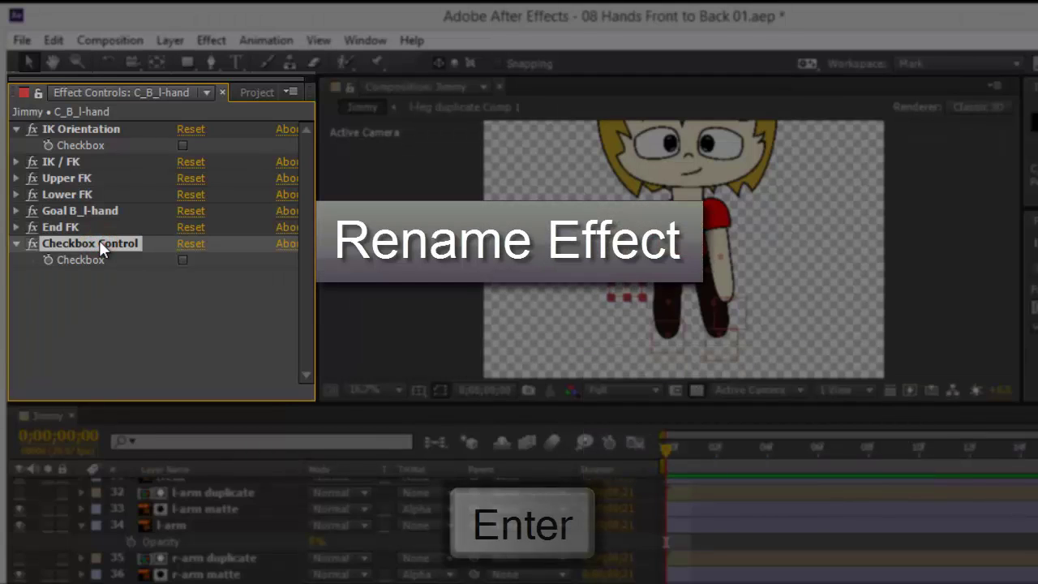
pyautogui.write('Fro')
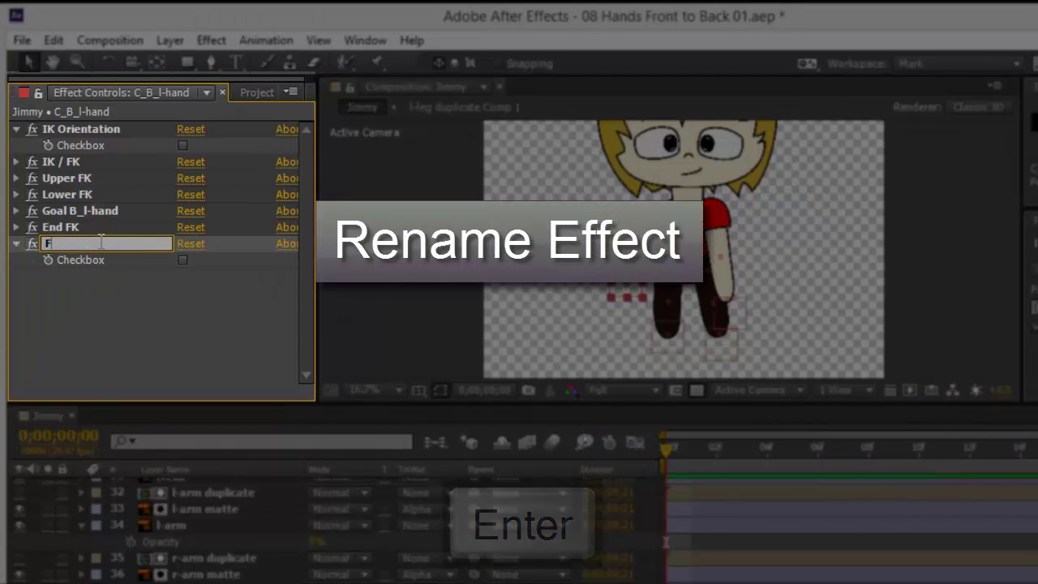
pyautogui.press('BackSpace')
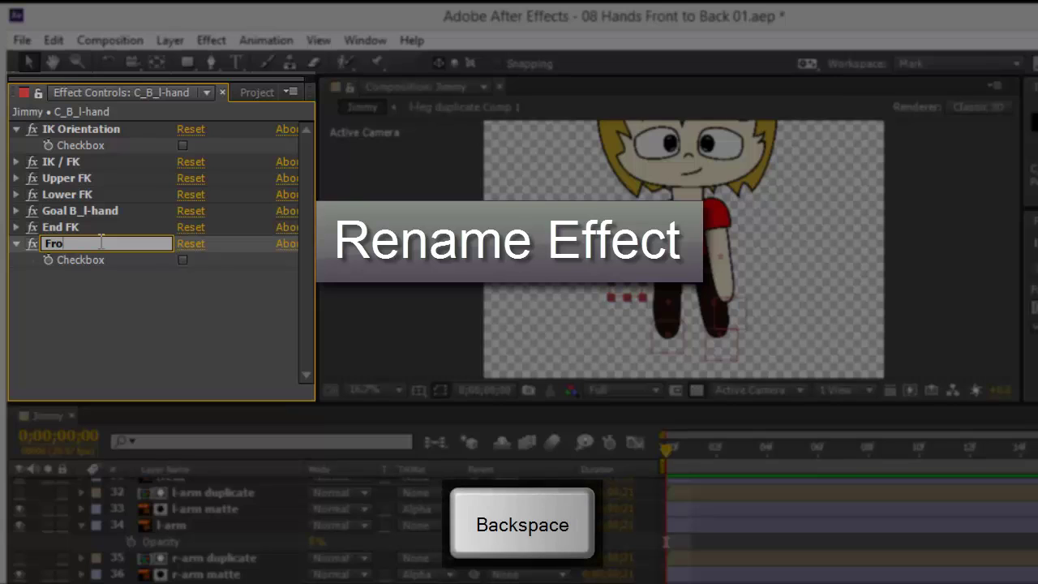
pyautogui.write('ont/Bakc')
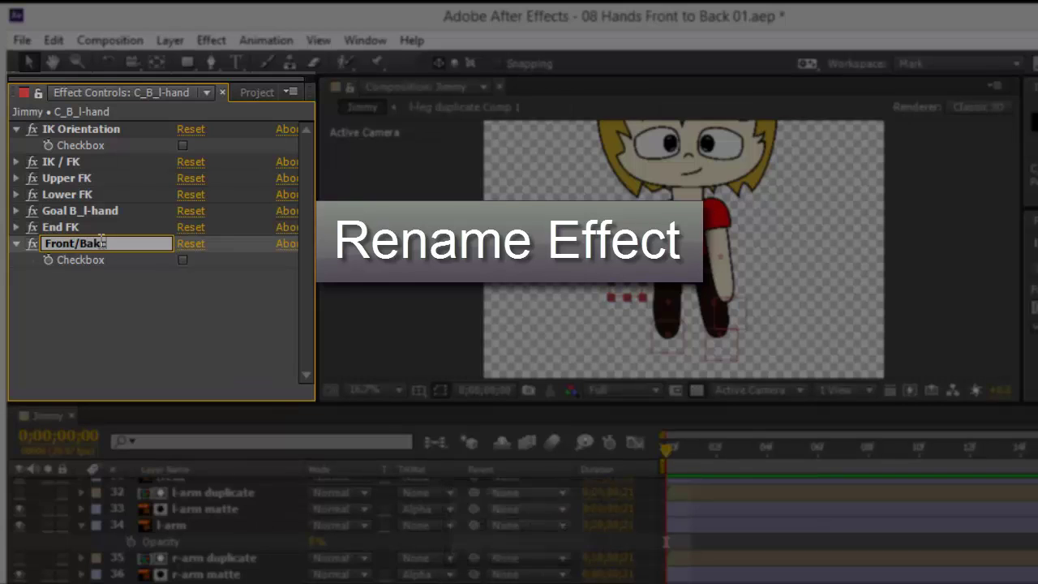
pyautogui.press('BackSpace')
pyautogui.press('BackSpace')
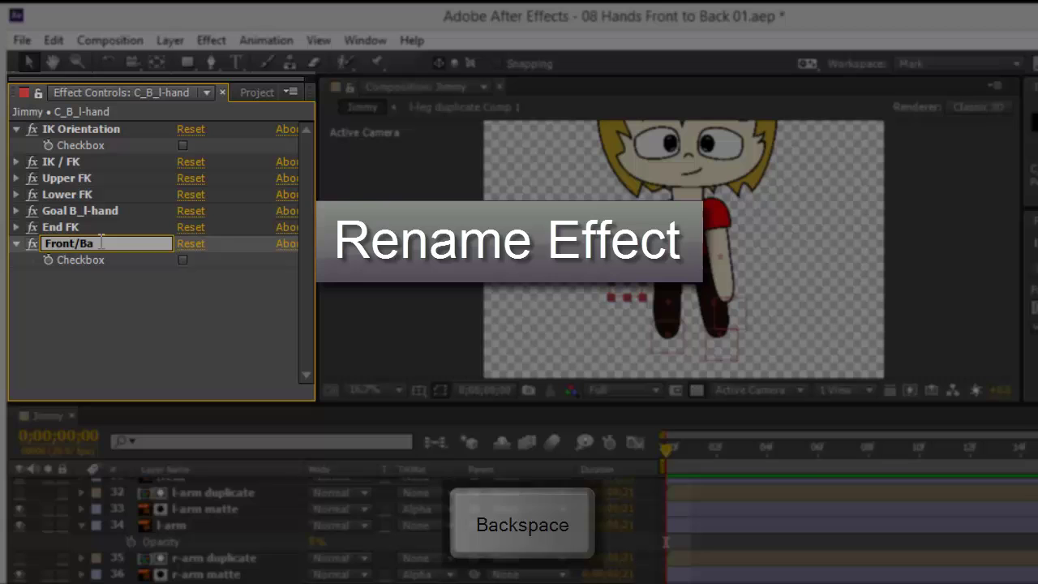
pyautogui.write('ck')
pyautogui.press('Return')
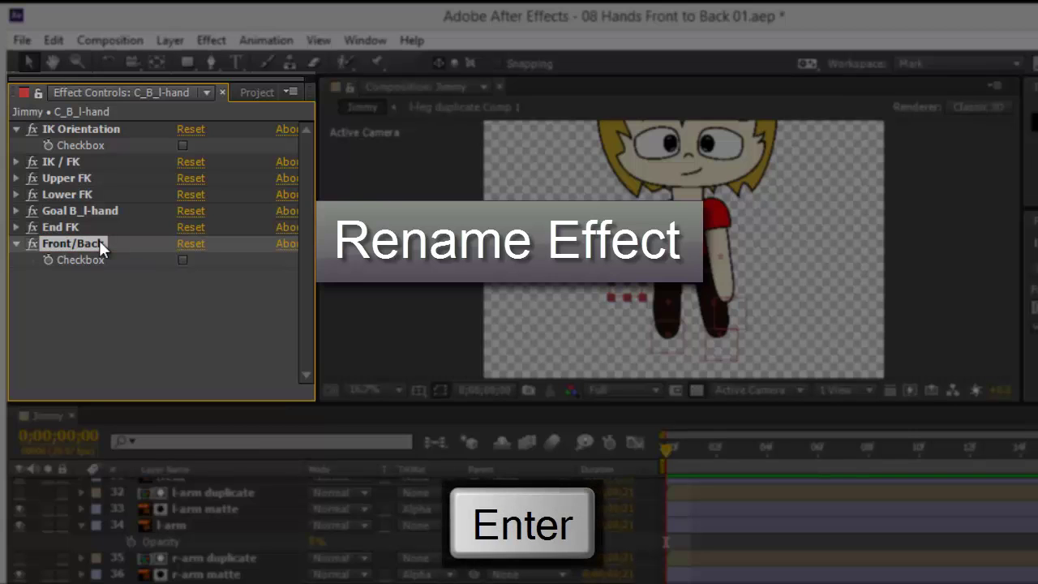
# Move Front/Back directly under IK Orientation, check it, and test by dragging the hand control
pyautogui.moveTo(76, 244); pyautogui.dragTo(88, 152)
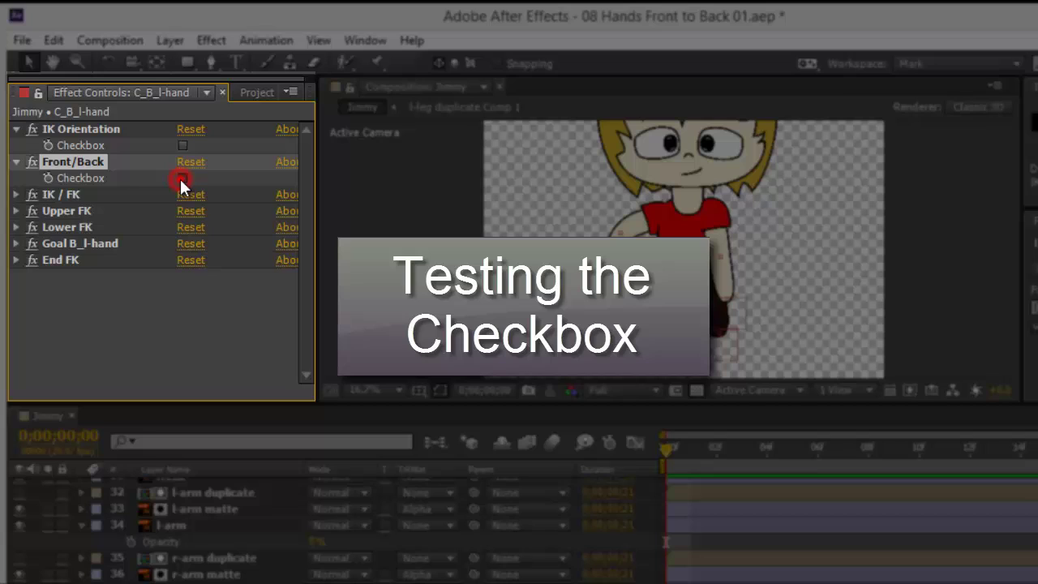
pyautogui.click(183, 178)
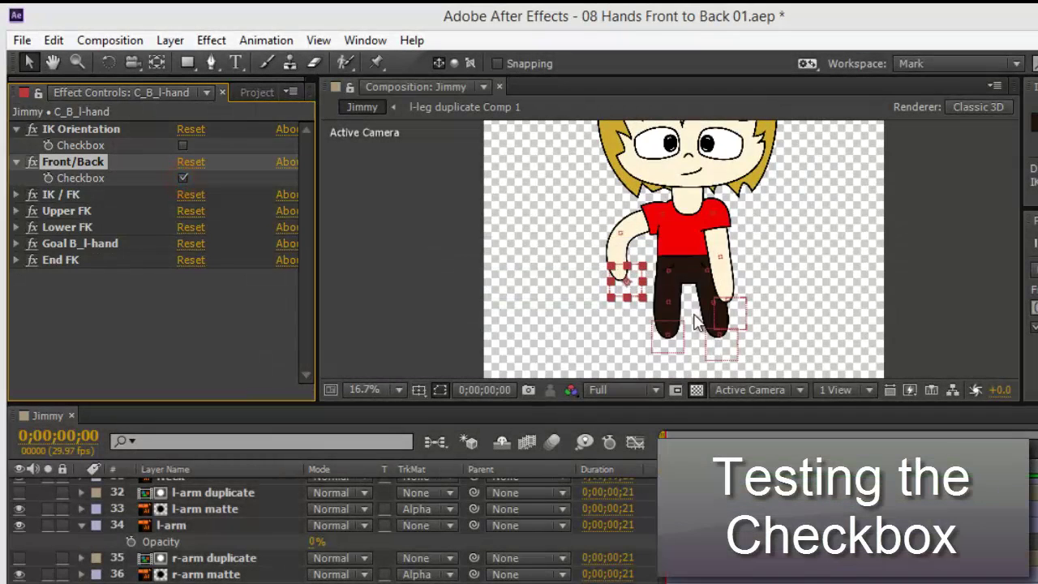
pyautogui.click(623, 280)
pyautogui.moveTo(657, 301); pyautogui.dragTo(664, 301)
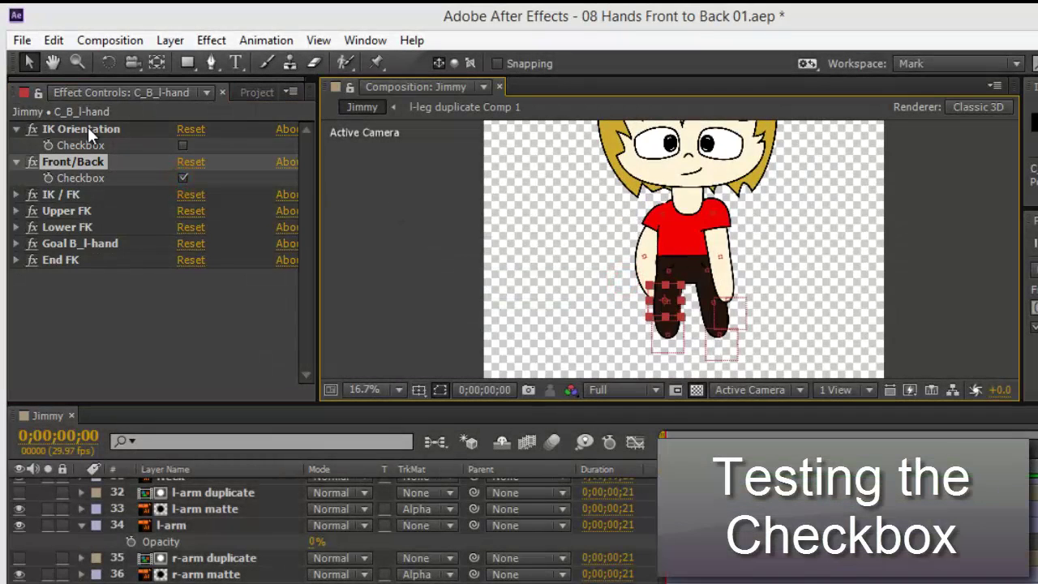
pyautogui.click(183, 178)
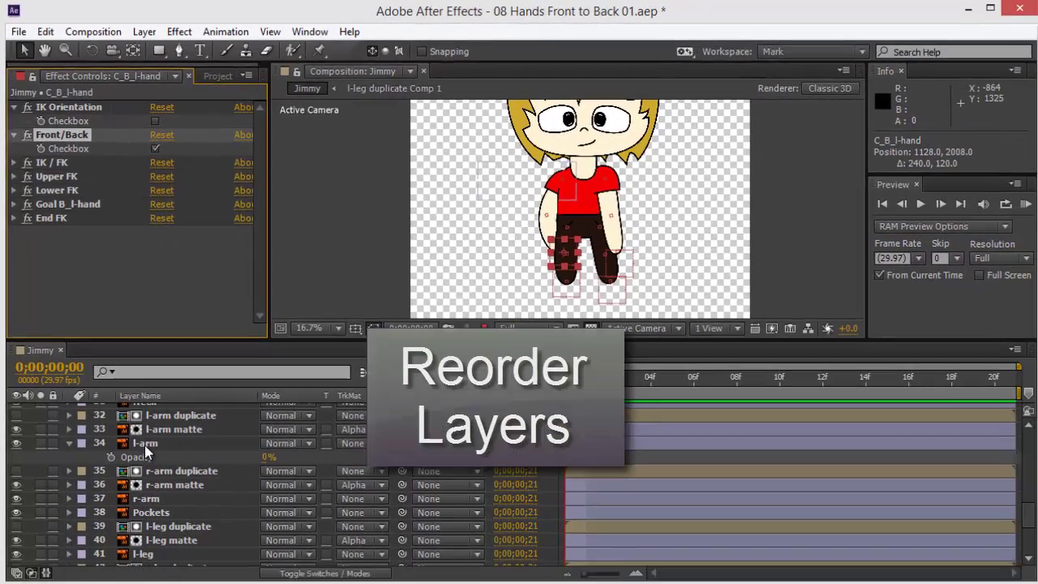
# In the maximized timeline, move the C_B_l-hand layer to sit directly above l-arm
pyautogui.click(170, 525)
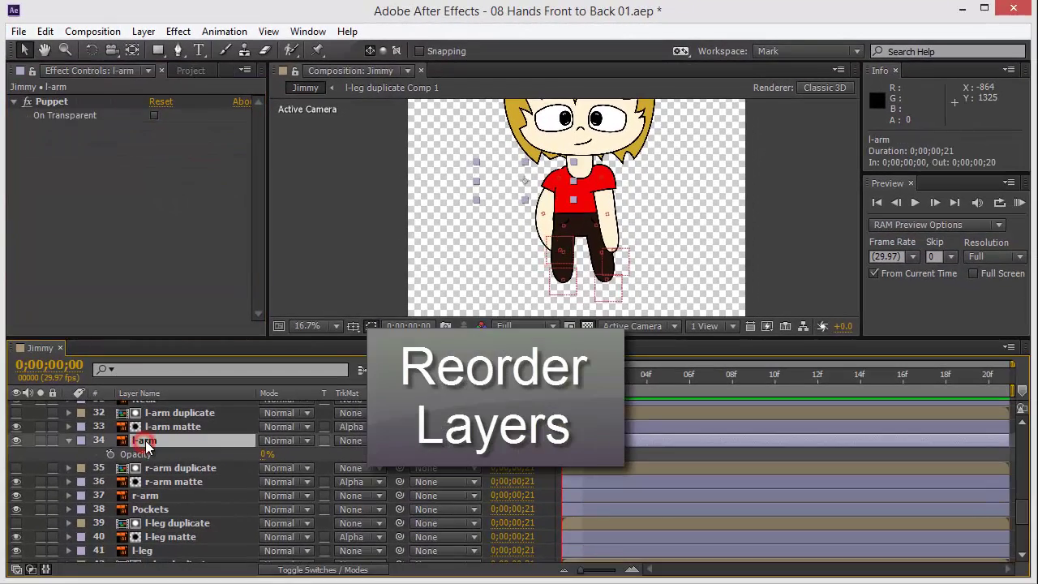
pyautogui.click(561, 253)
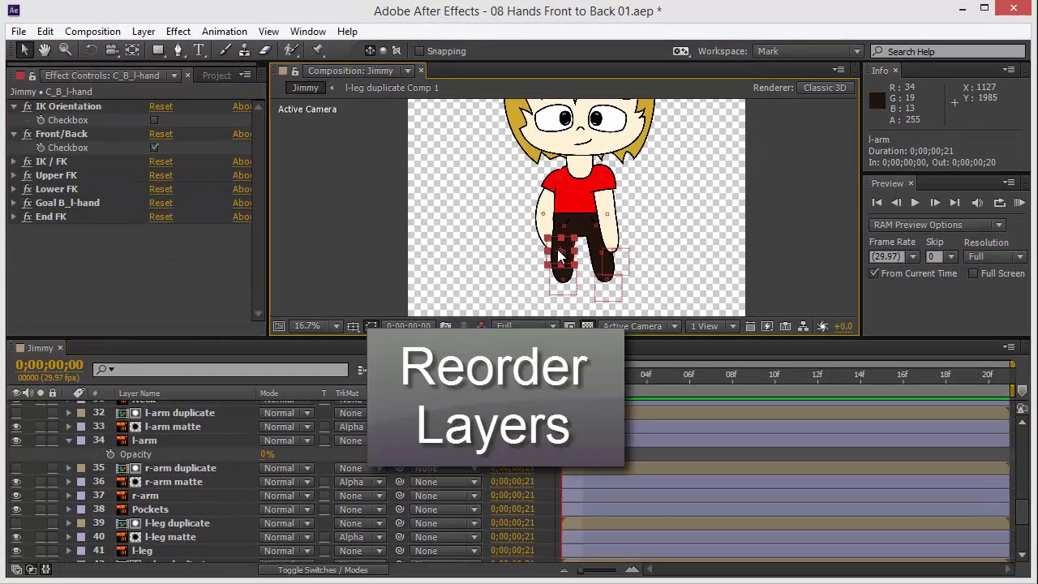
pyautogui.click(146, 440)
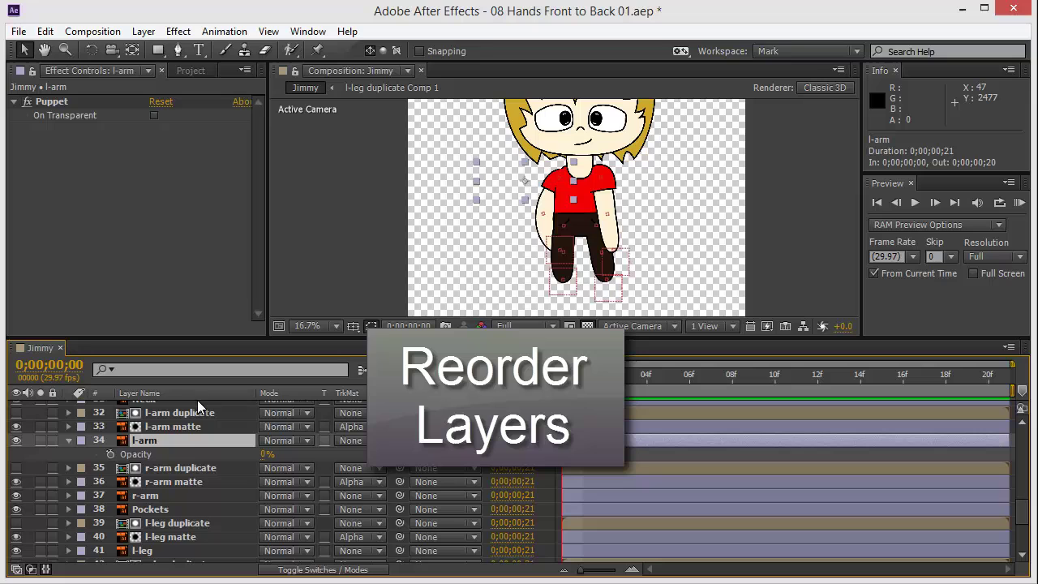
pyautogui.press('`')
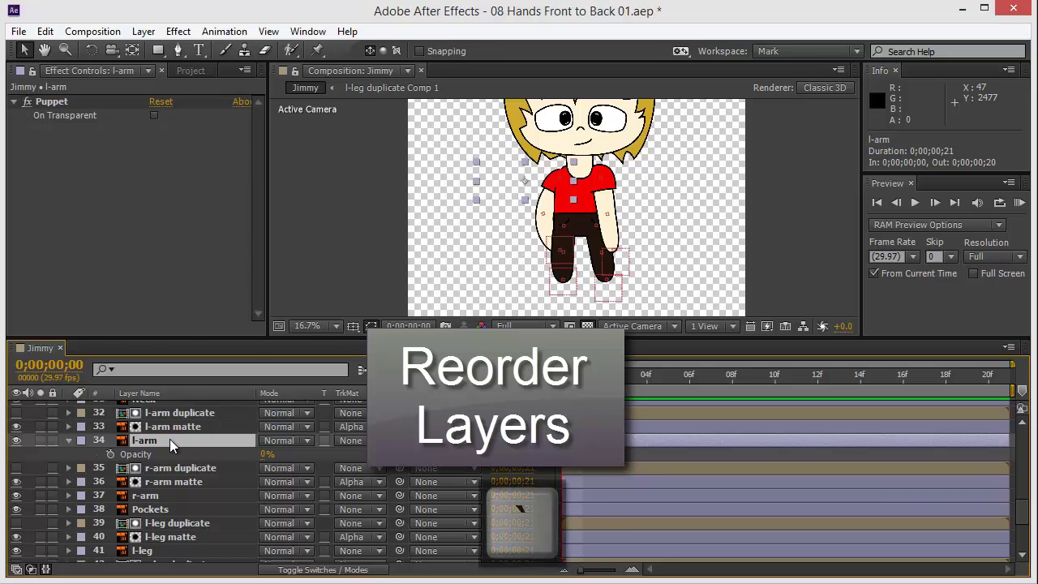
pyautogui.scroll(7, 170, 408)
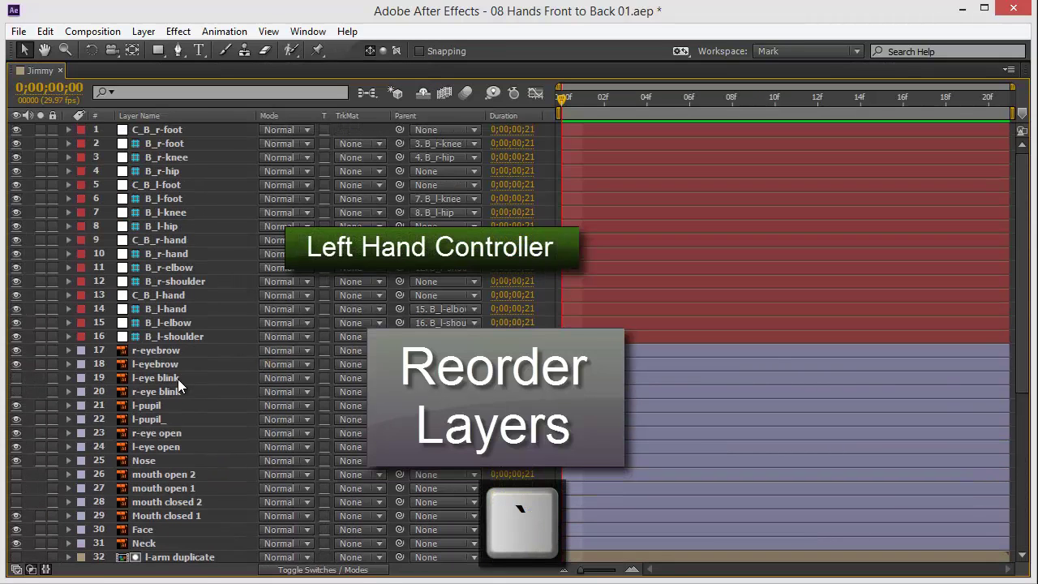
pyautogui.click(154, 240)
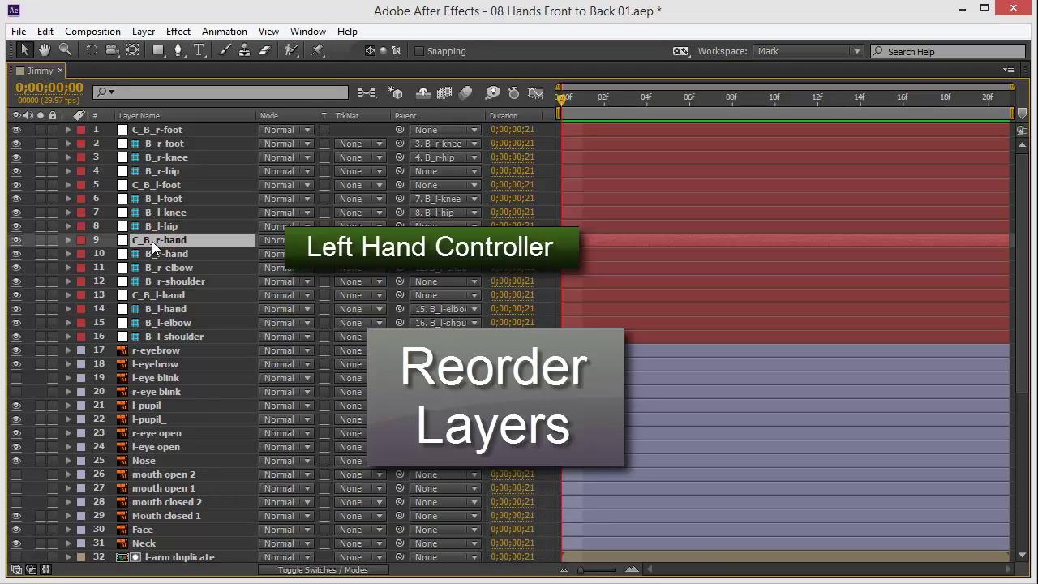
pyautogui.click(154, 295)
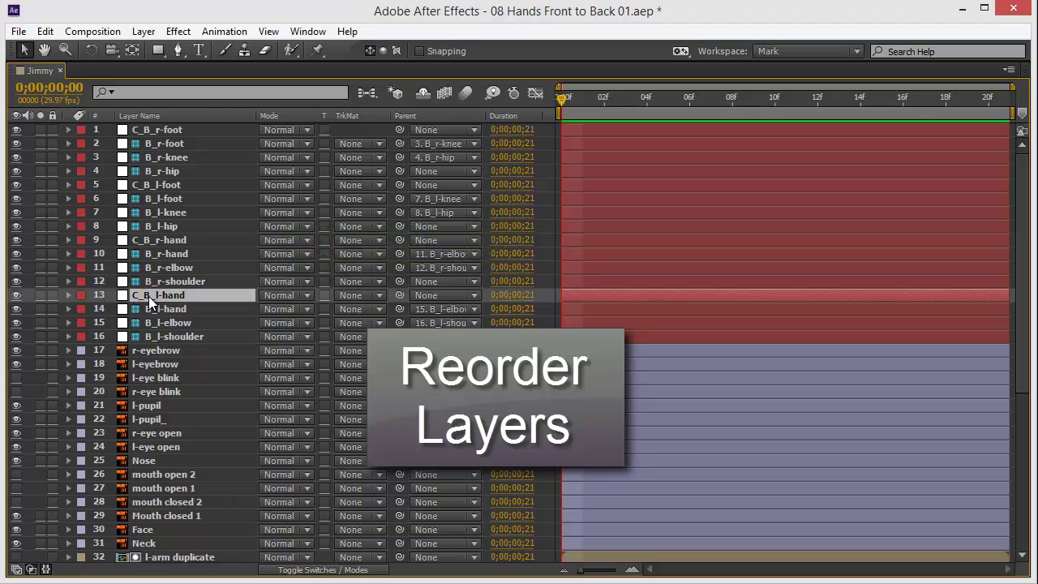
pyautogui.moveTo(155, 297)
pyautogui.mouseDown()
pyautogui.moveTo(153, 559)
pyautogui.moveTo(145, 427)
pyautogui.moveTo(158, 441)
pyautogui.mouseUp()
# Show C_B_l-hand's effects with E and expand Front/Back to expose its Checkbox property
pyautogui.click(151, 442)
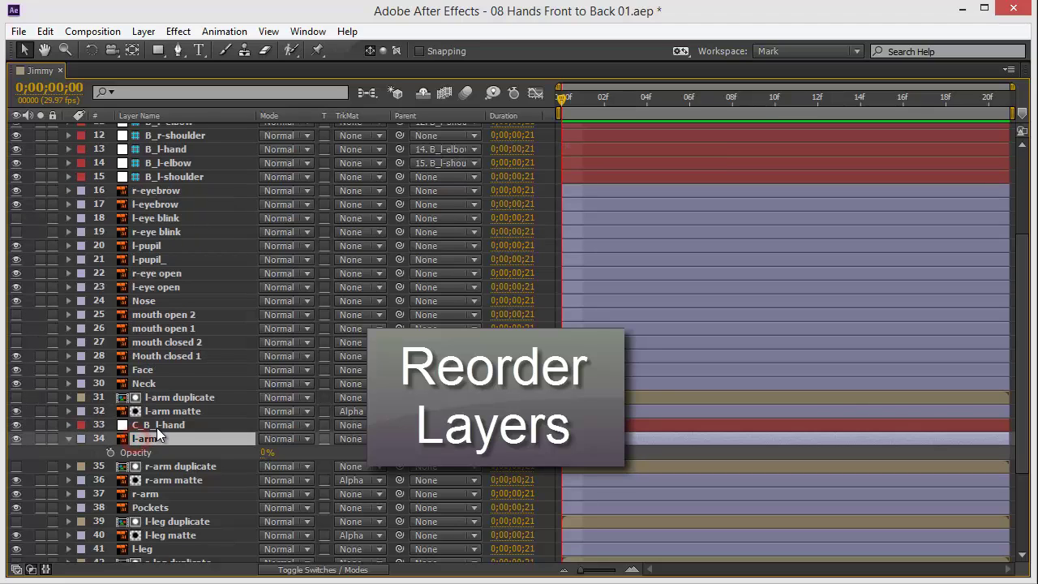
pyautogui.click(159, 429)
pyautogui.press('e')
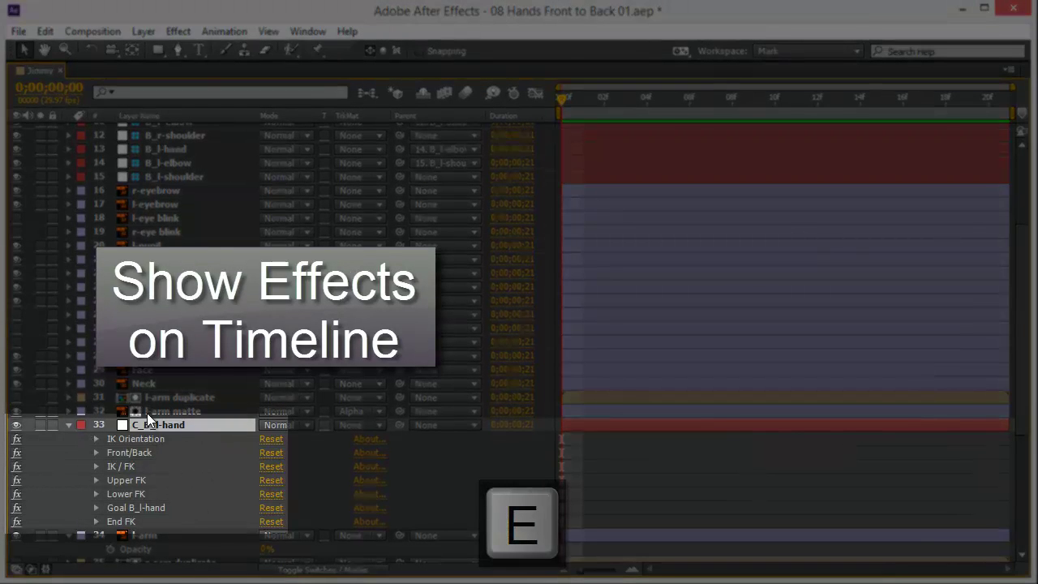
pyautogui.click(117, 456)
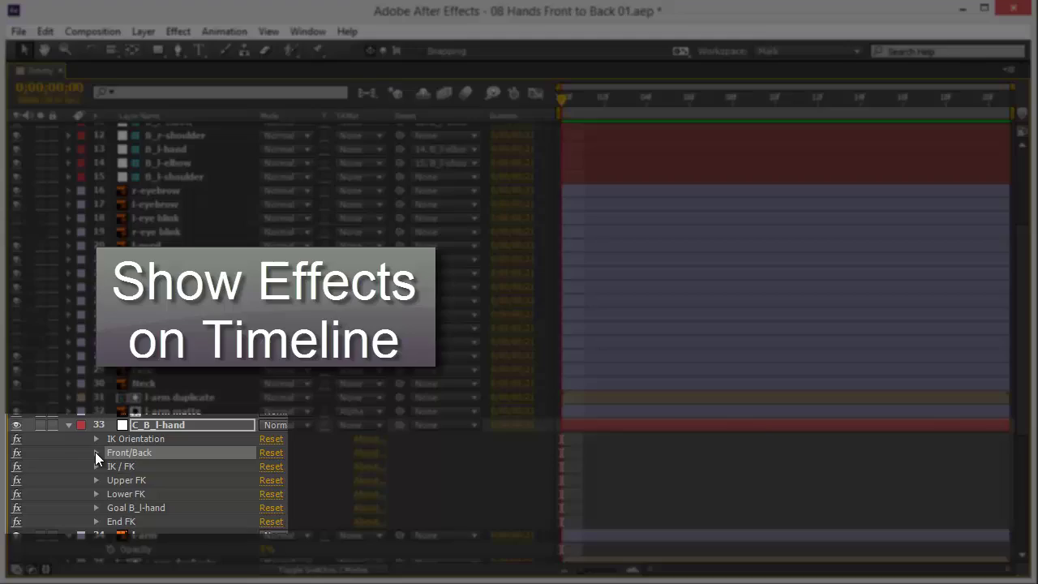
pyautogui.press('`')
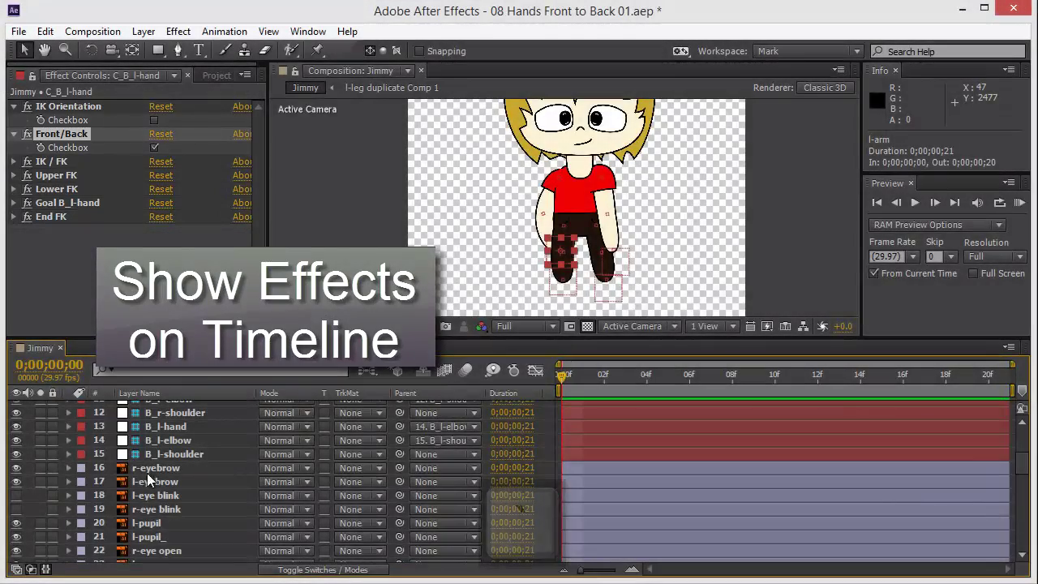
pyautogui.press('`')
pyautogui.press('e')
pyautogui.scroll(-1, 185, 410)
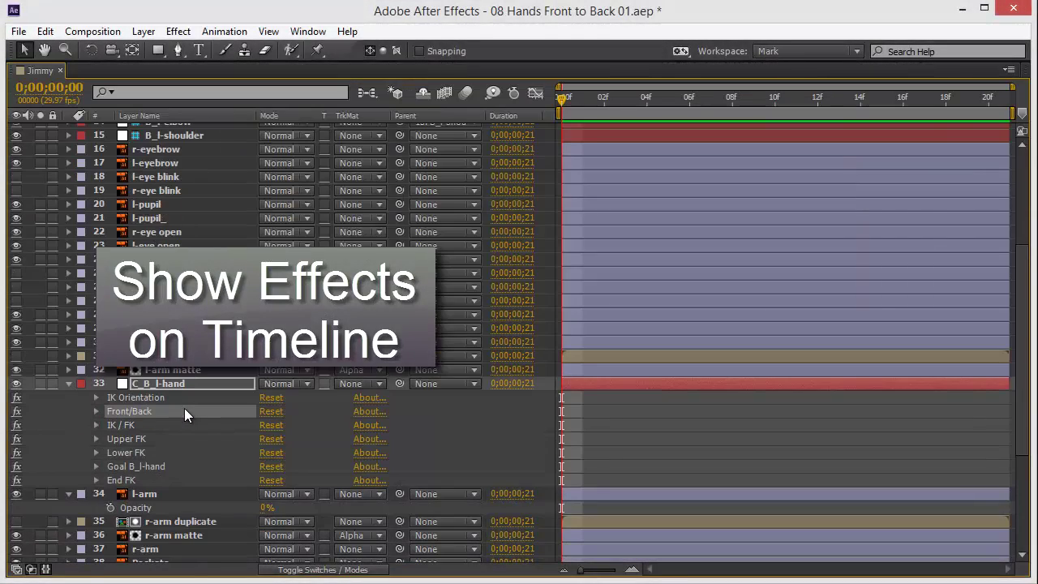
pyautogui.click(91, 413)
pyautogui.click(96, 411)
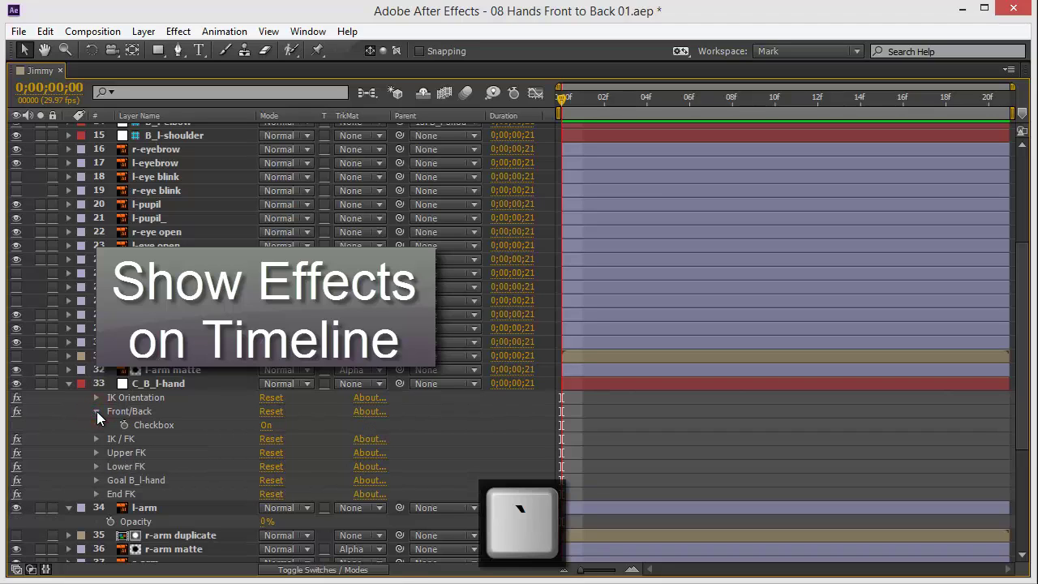
pyautogui.click(150, 426)
pyautogui.scroll(-2, 202, 406)
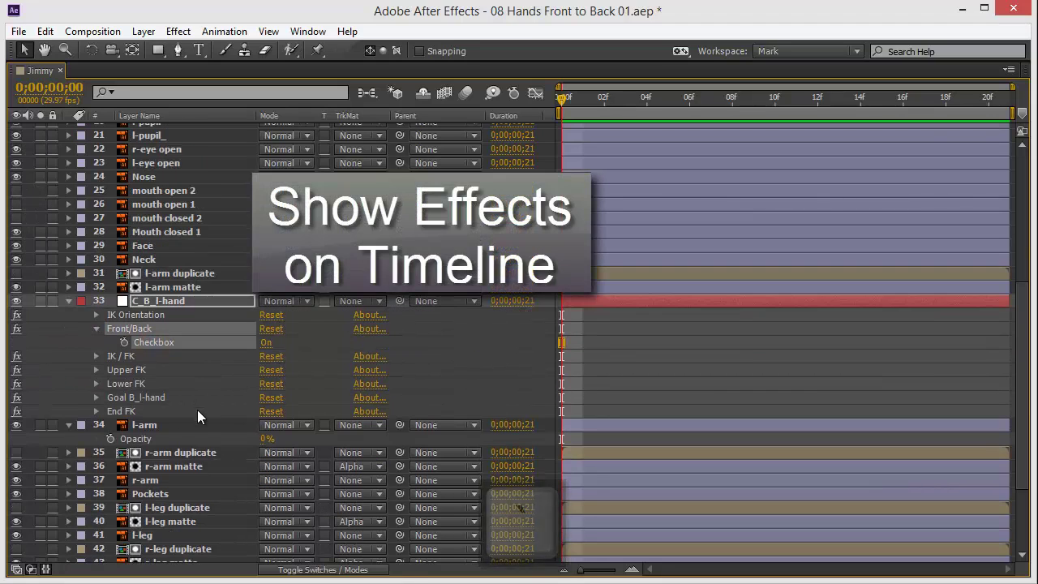
pyautogui.click(151, 425)
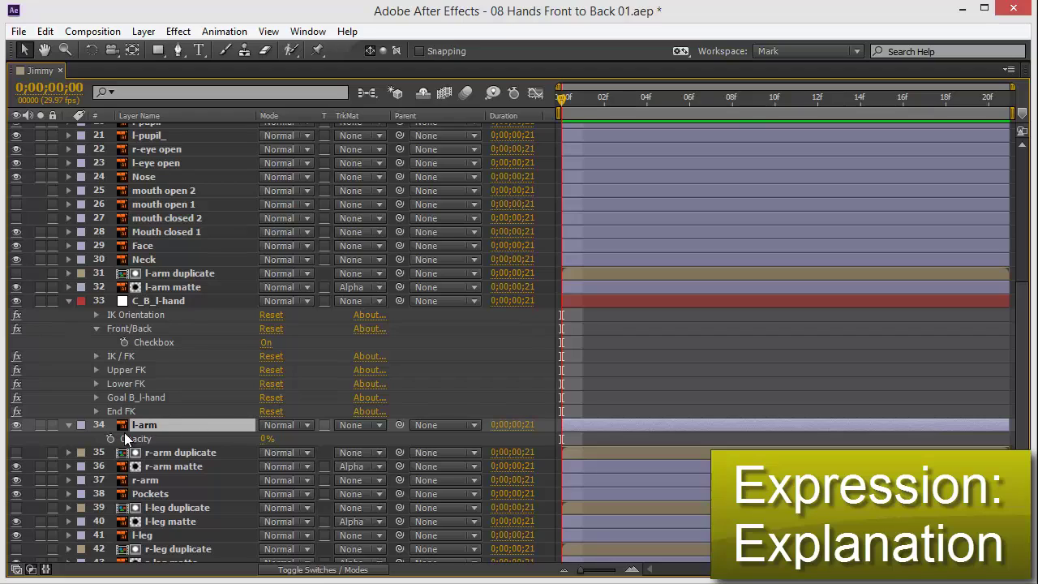
# Add an expression to l-arm's Opacity with the value 50
pyautogui.press('alt')
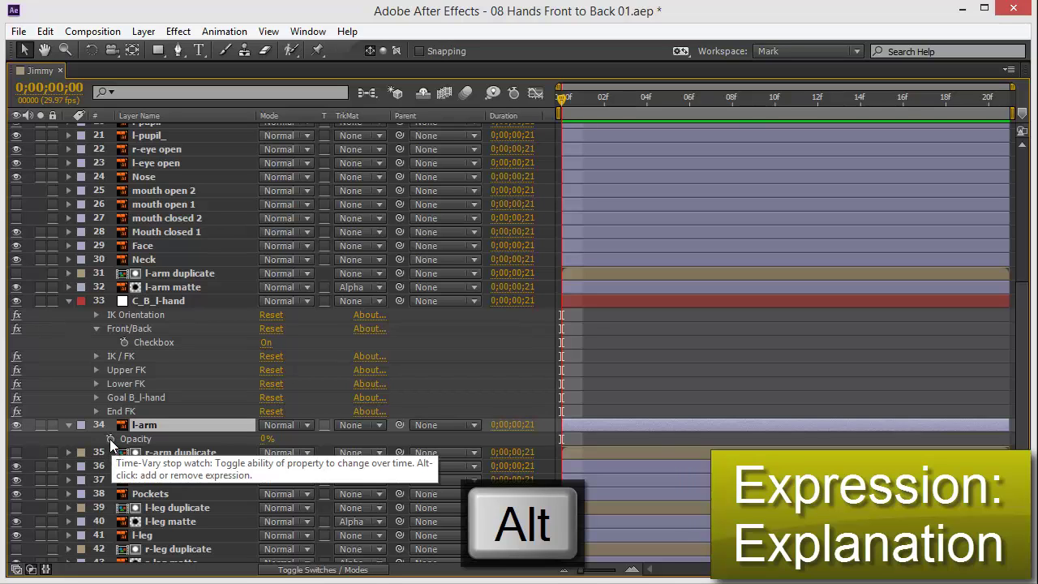
pyautogui.keyDown('alt'); pyautogui.click(111, 439); pyautogui.keyUp('alt')
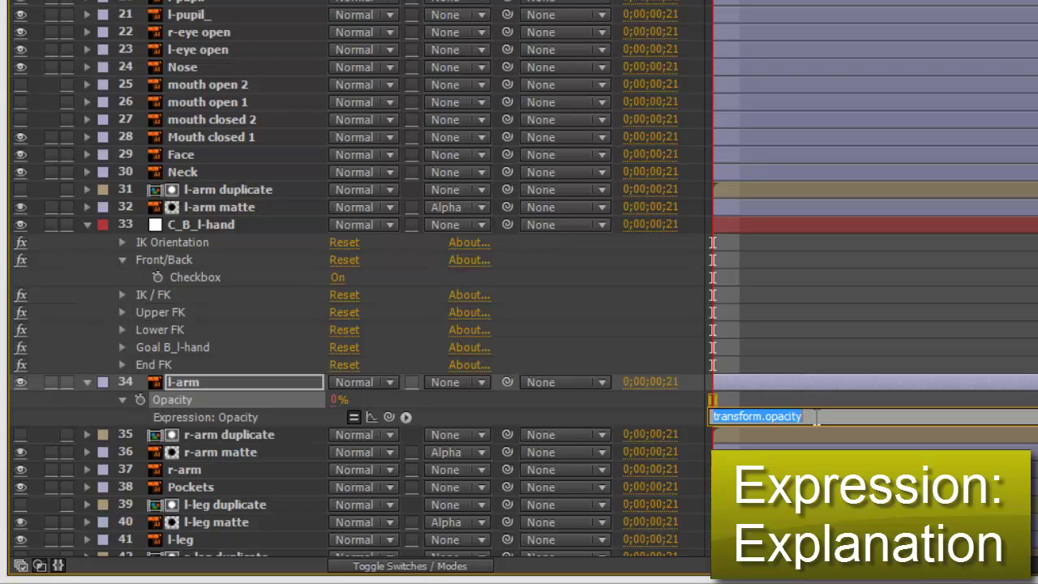
pyautogui.write('50')
pyautogui.press('Return')
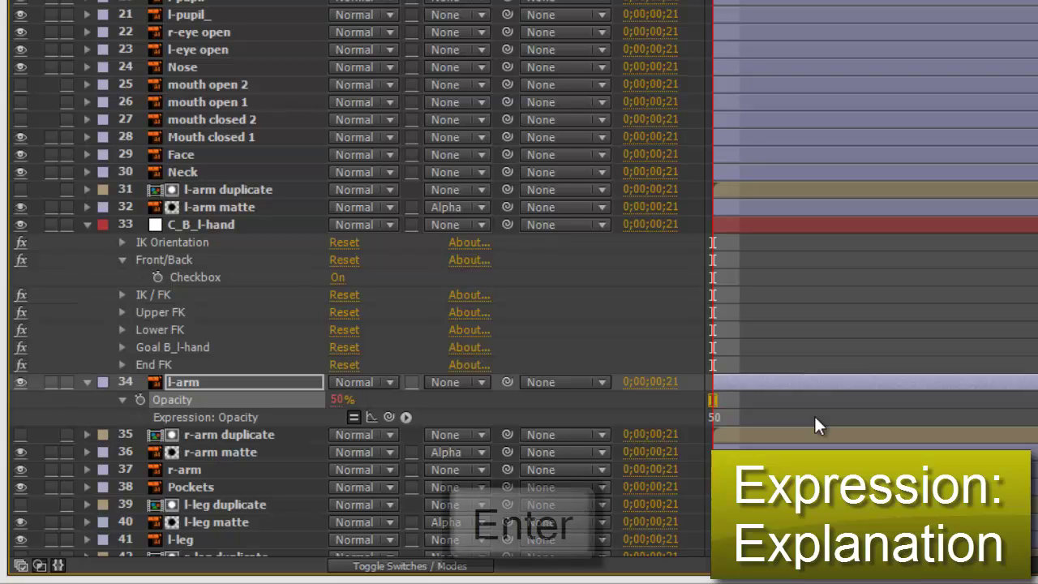
# Attempt to type 0 directly into the expression-driven Opacity value
pyautogui.press('`')
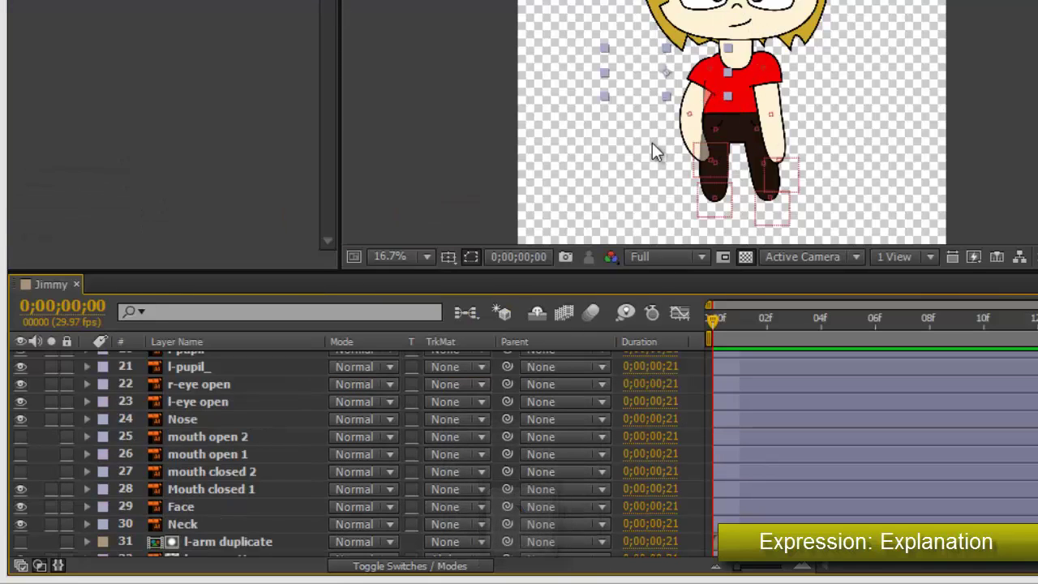
pyautogui.press('`')
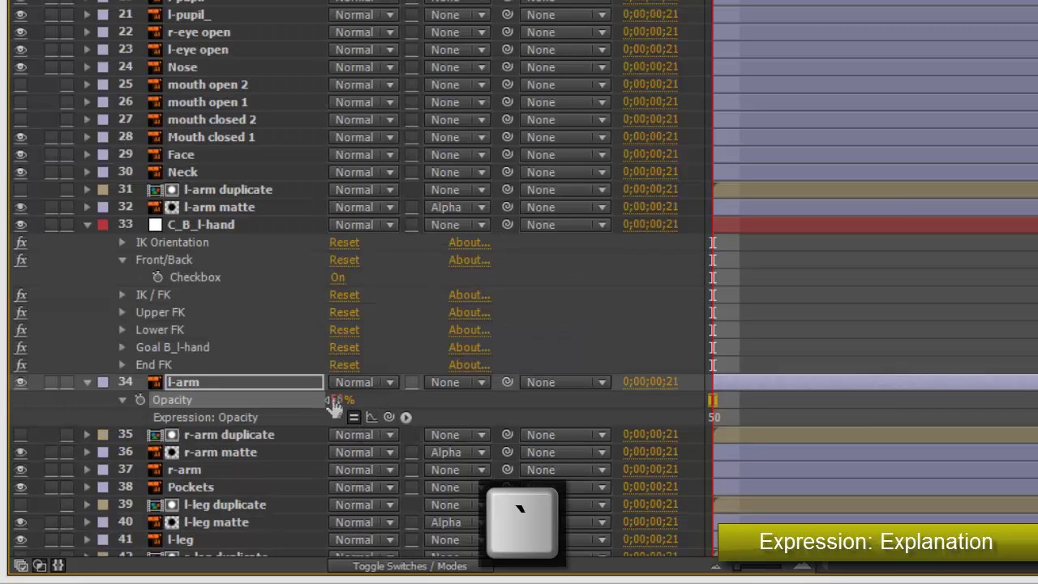
pyautogui.click(342, 402)
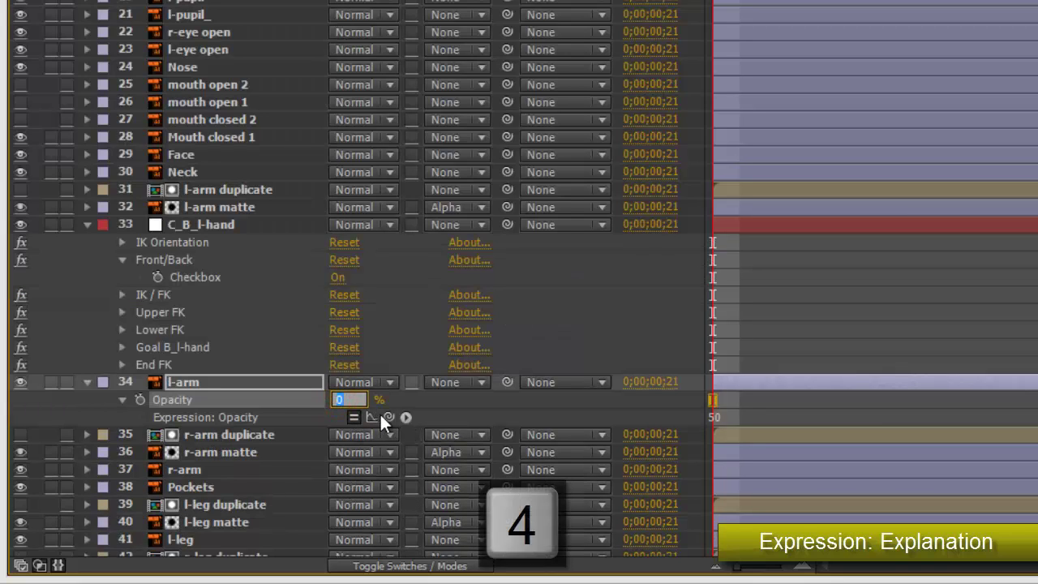
pyautogui.press('Return')
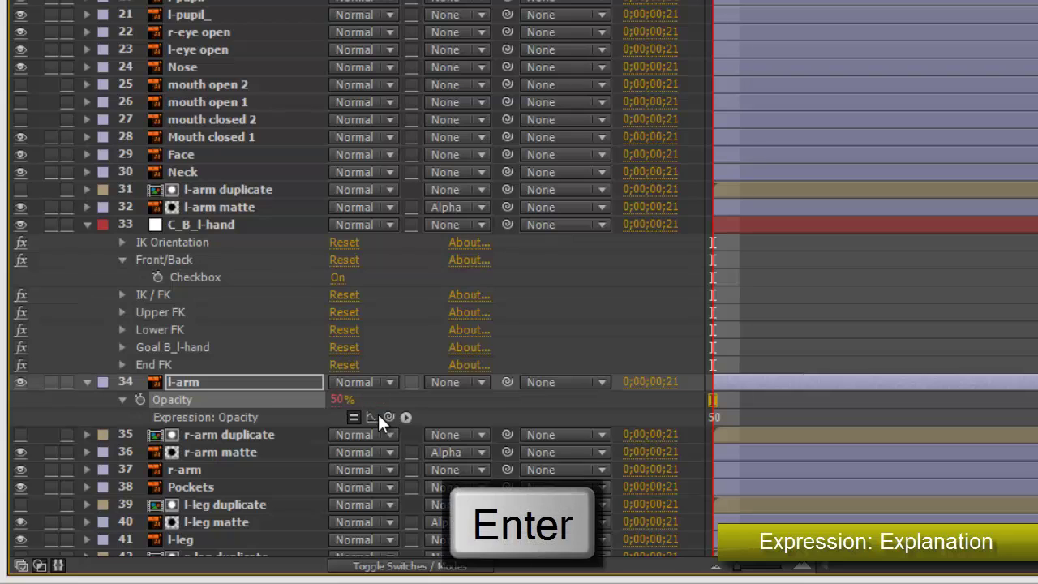
pyautogui.click(335, 399)
pyautogui.write('0')
pyautogui.press('Return')
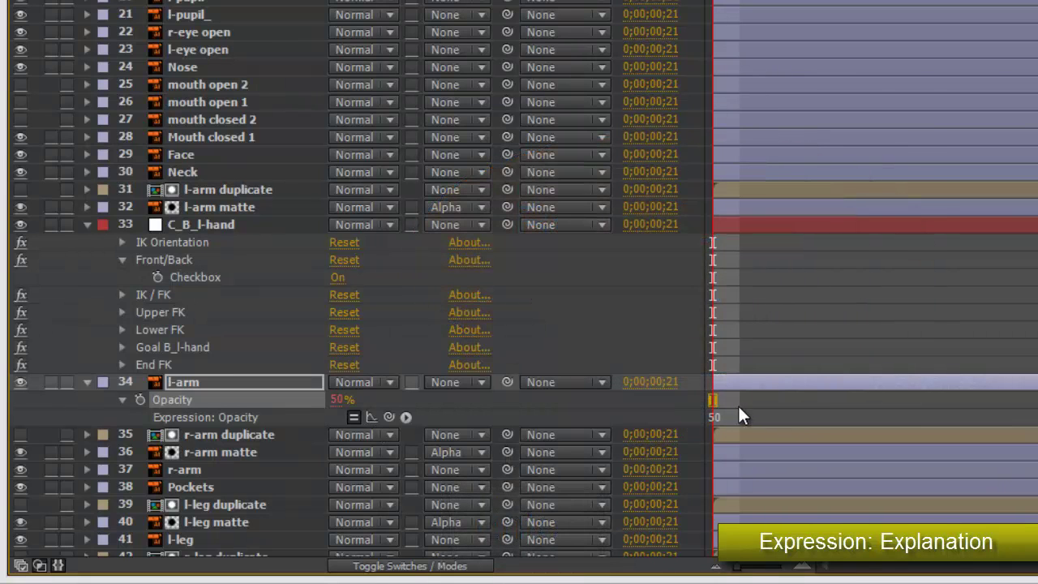
# Append +10 so the Opacity expression reads 50+10, giving 60%
pyautogui.click(742, 416)
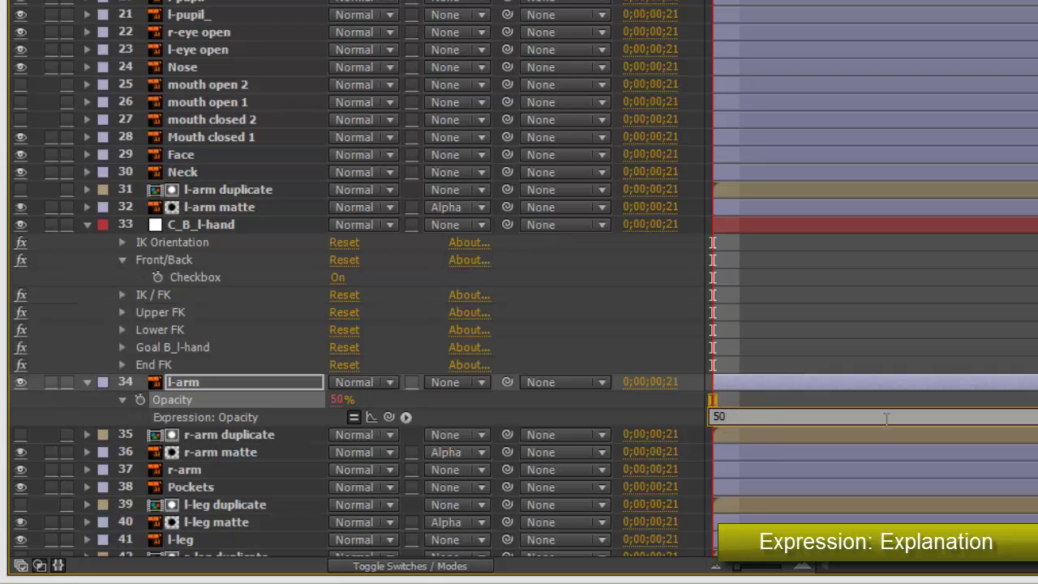
pyautogui.write('+10')
pyautogui.press('Return')
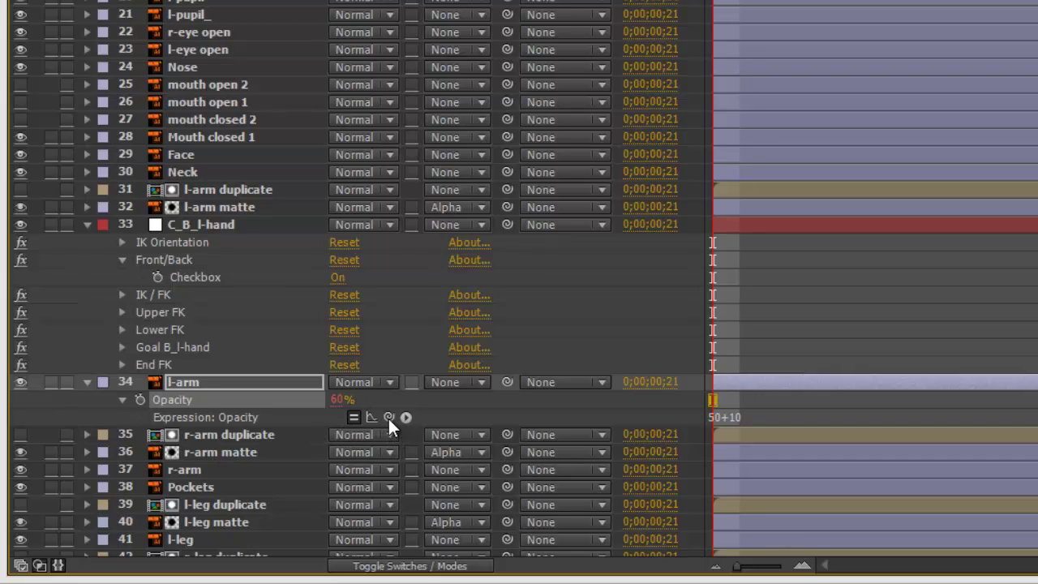
# Pick-whip l-arm's Opacity expression to the Front/Back Checkbox, commit it, and restore the viewer
pyautogui.moveTo(391, 412); pyautogui.dragTo(203, 276)
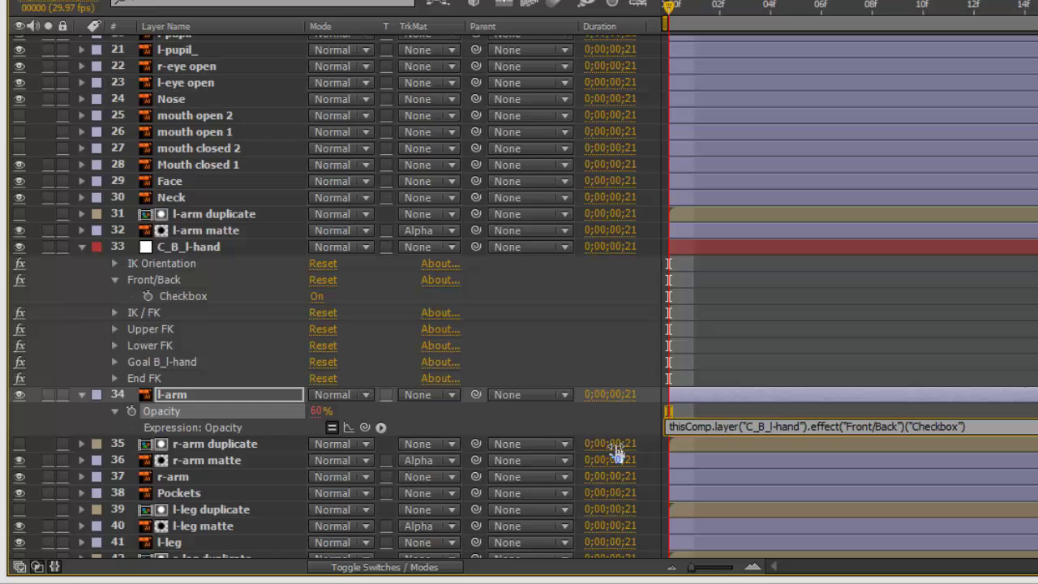
pyautogui.click(596, 426)
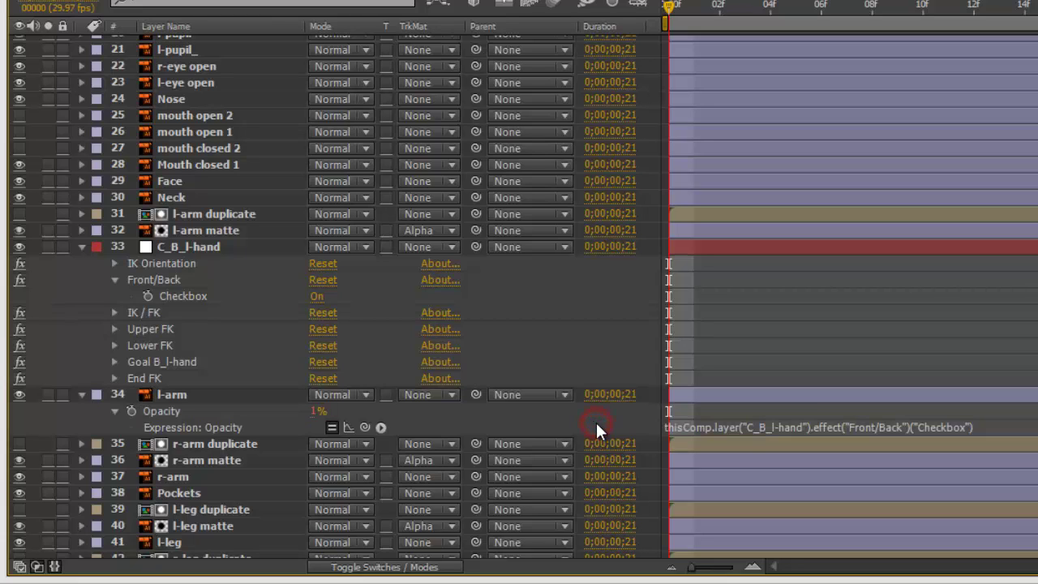
pyautogui.click(979, 427)
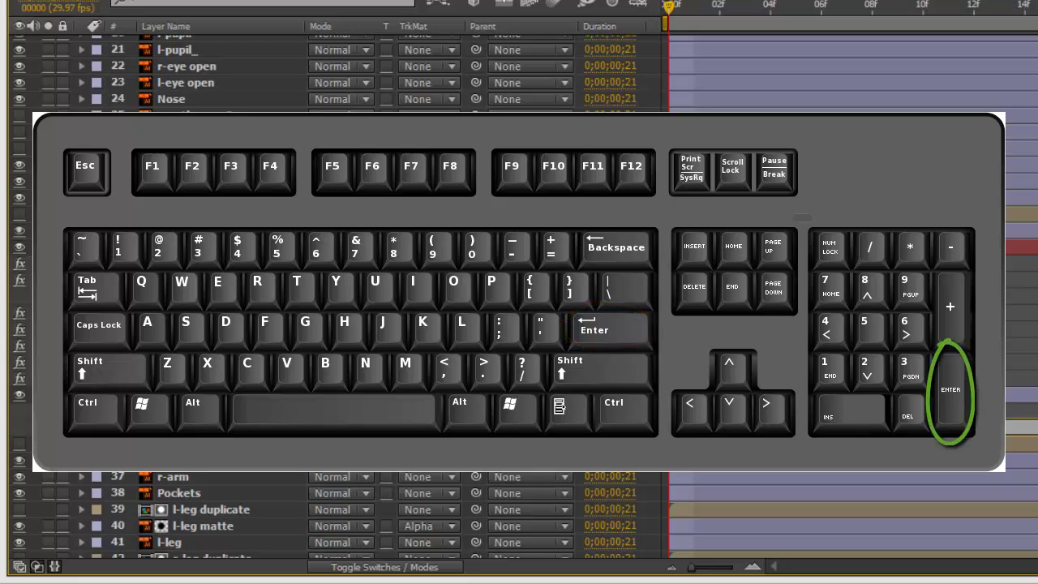
pyautogui.press('KP_Enter')
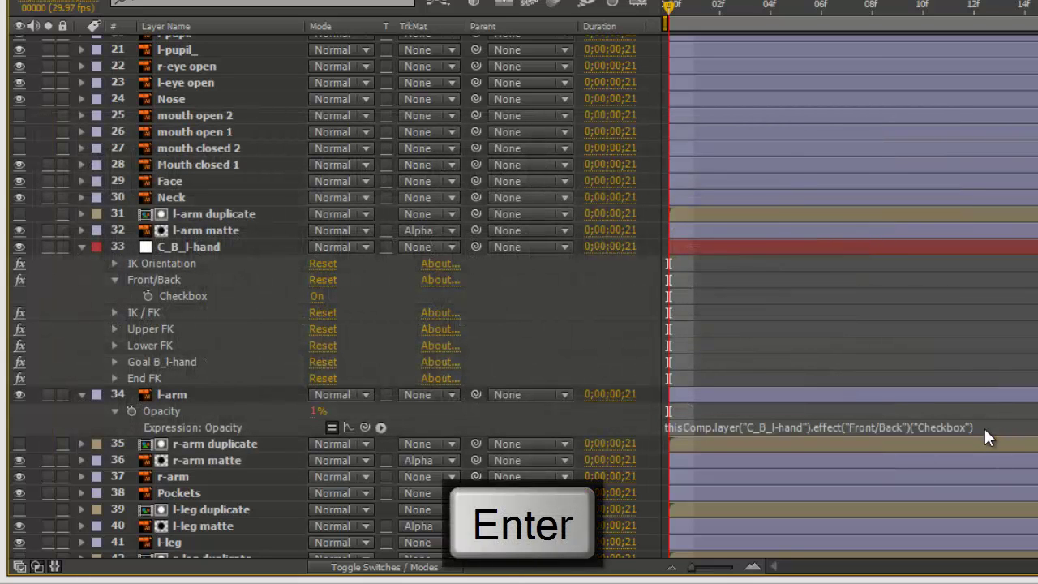
pyautogui.press('`')
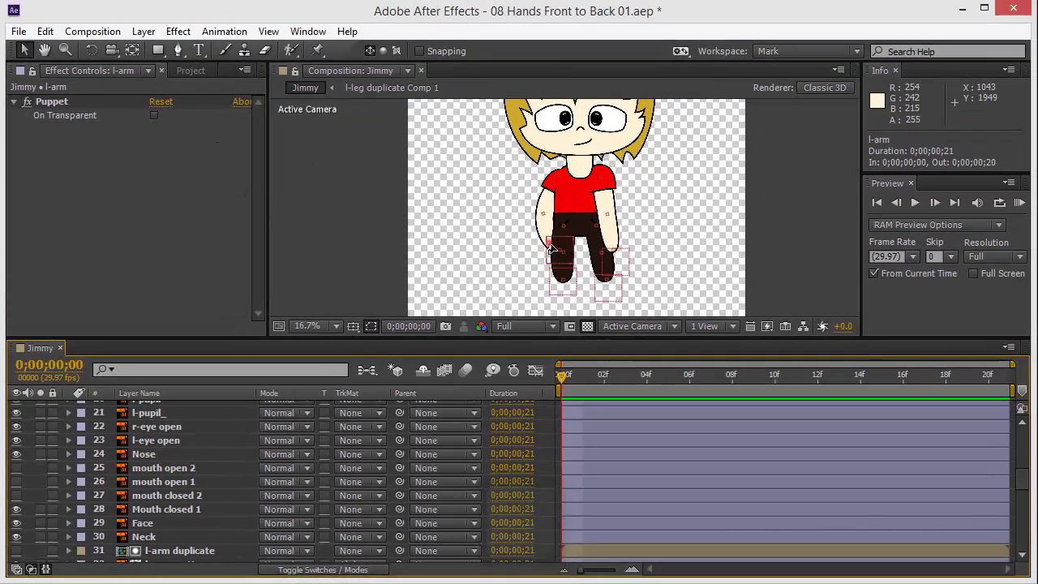
# Nudge the left-hand control, then toggle the Front/Back checkbox off and back on in Effect Controls
pyautogui.moveTo(552, 249)
pyautogui.mouseDown()
pyautogui.moveTo(529, 249)
pyautogui.moveTo(559, 246)
pyautogui.mouseUp()
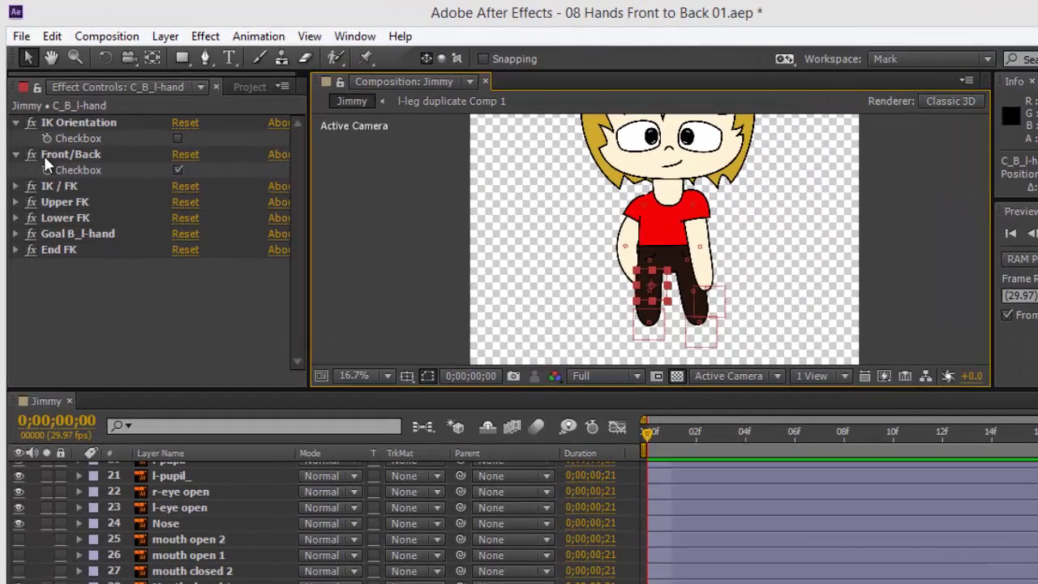
pyautogui.click(178, 171)
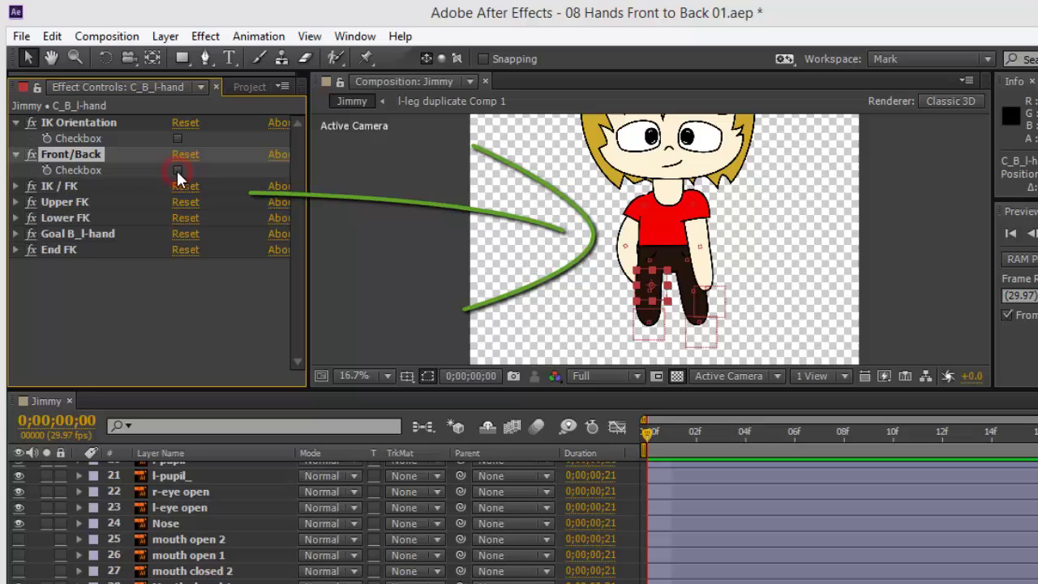
pyautogui.click(177, 172)
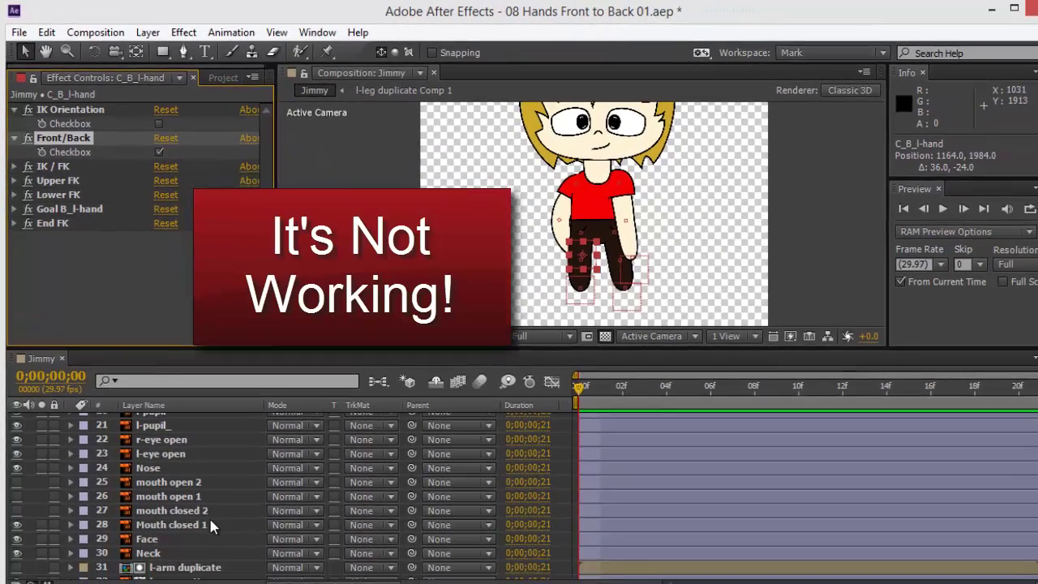
# Reveal C_B_l-hand's effects in the timeline and toggle Front/Back, watching l-arm Opacity switch between 0% and 1%
pyautogui.press('e')
pyautogui.scroll(-1, 202, 522)
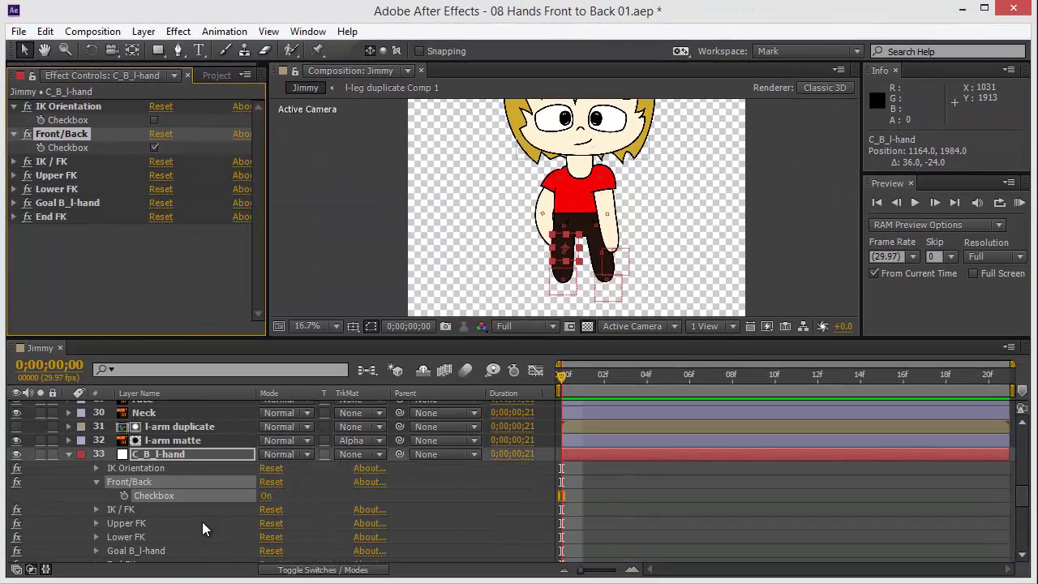
pyautogui.scroll(-1, 202, 522)
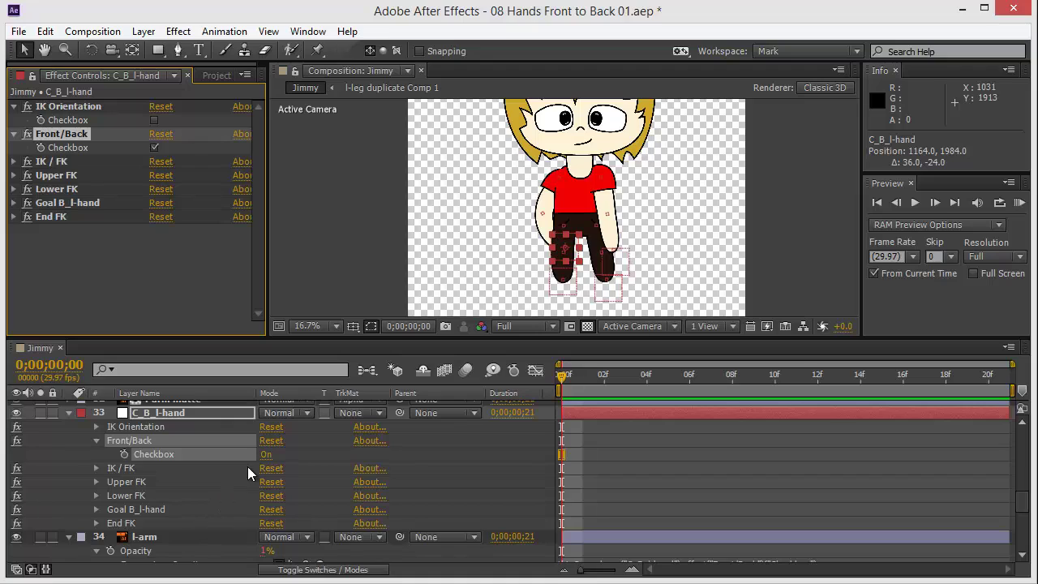
pyautogui.click(154, 148)
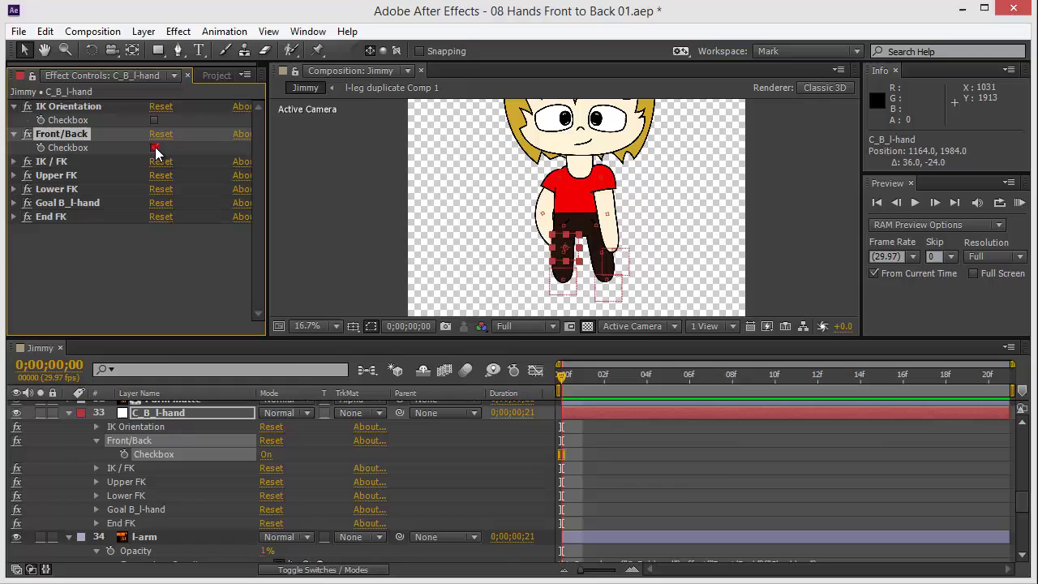
pyautogui.click(154, 147)
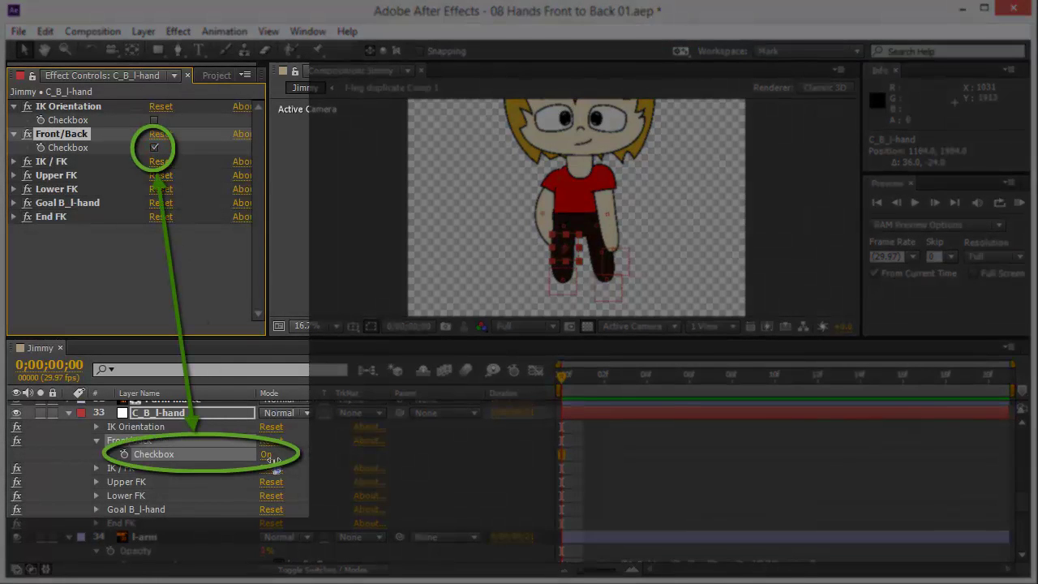
pyautogui.click(154, 148)
pyautogui.scroll(-2, 231, 459)
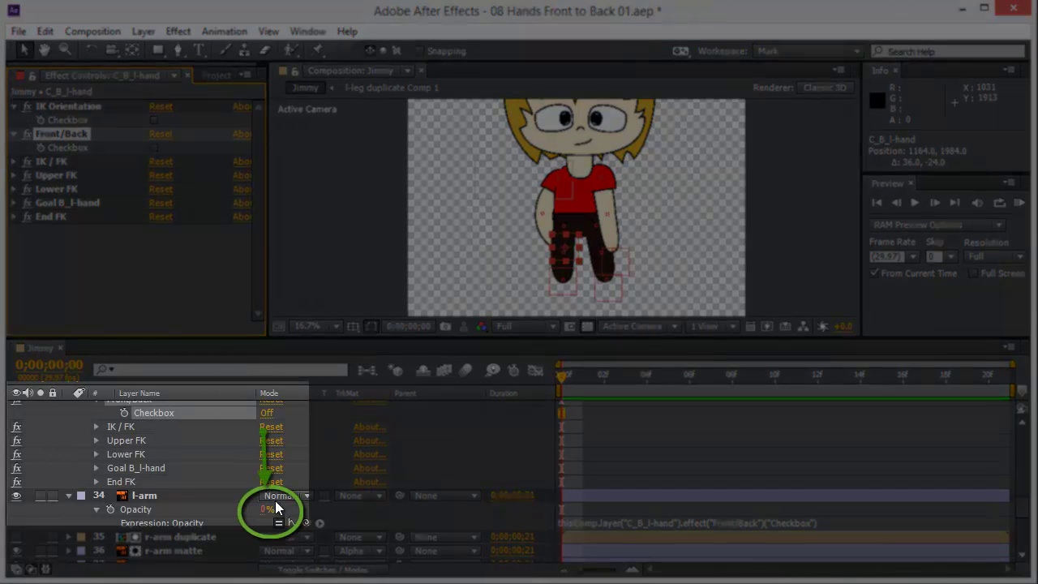
pyautogui.click(268, 415)
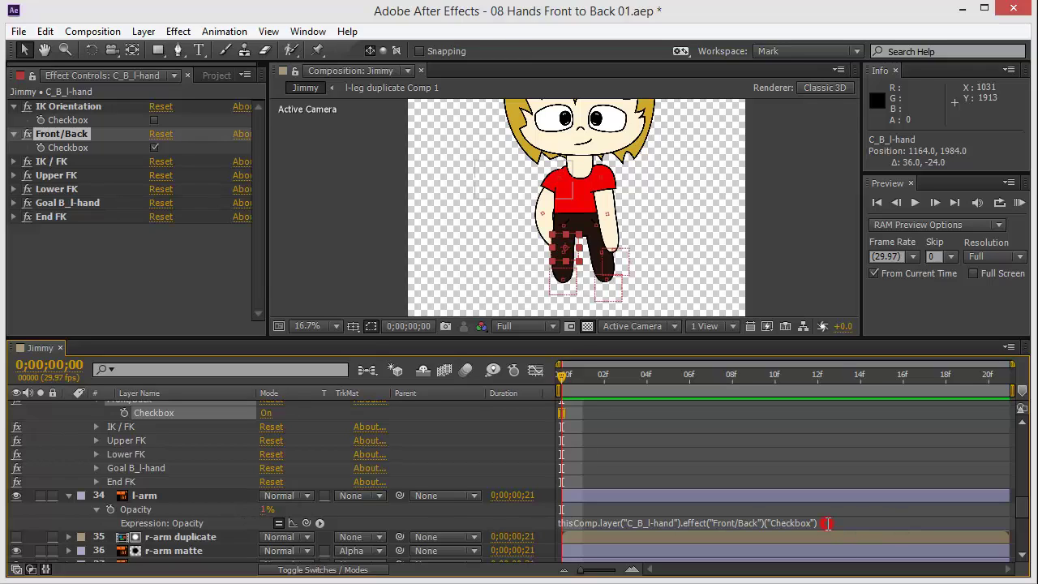
# Append *100 to l-arm's Opacity expression so it multiplies the Front/Back checkbox by 100
pyautogui.click(827, 523)
pyautogui.click(830, 523)
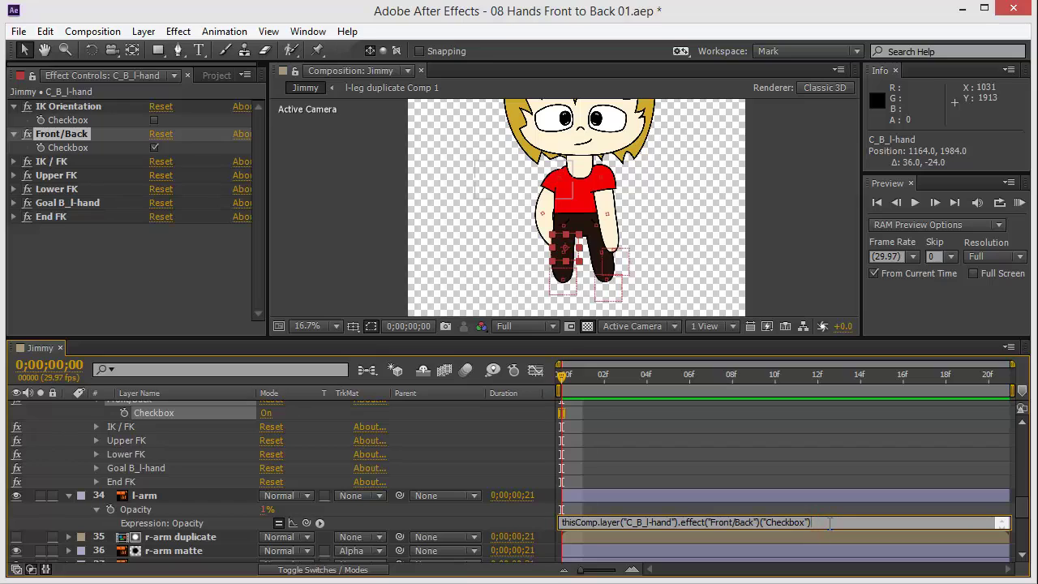
pyautogui.write('*100')
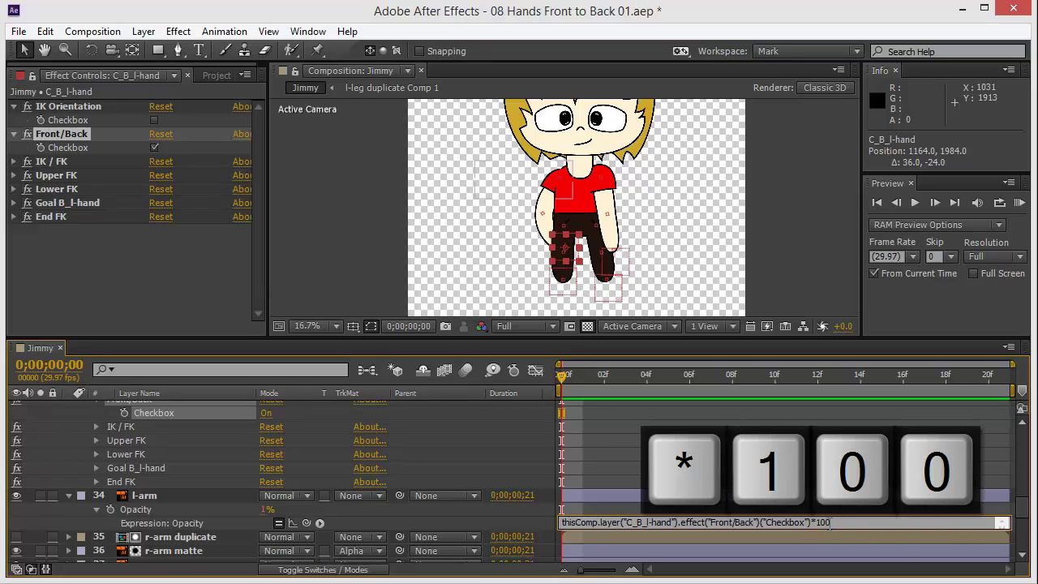
pyautogui.press('Return')
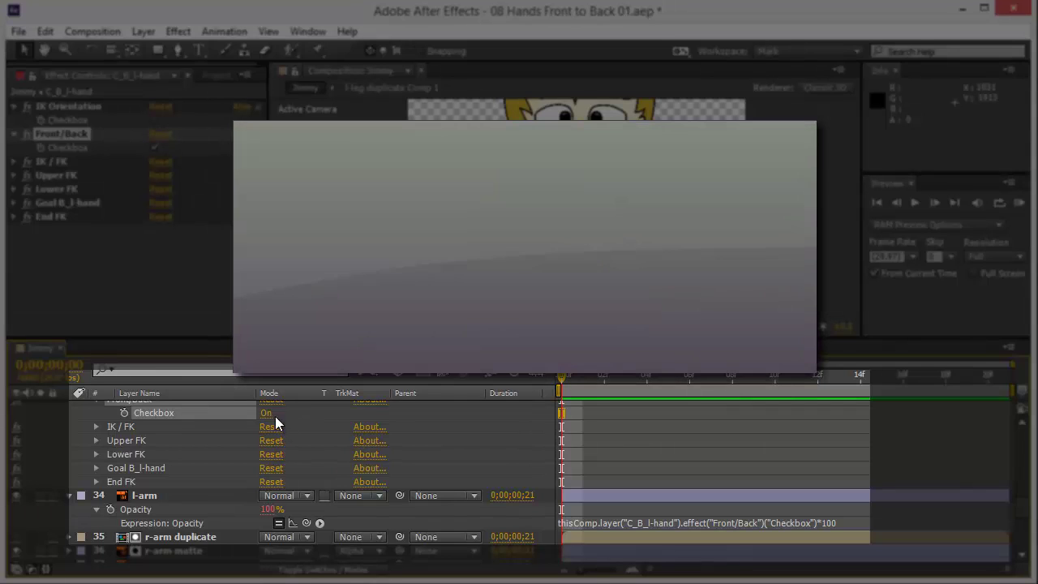
# Toggle the Front/Back checkbox several times to confirm l-arm Opacity switches between 0% and 100%, ending Off
pyautogui.click(264, 413)
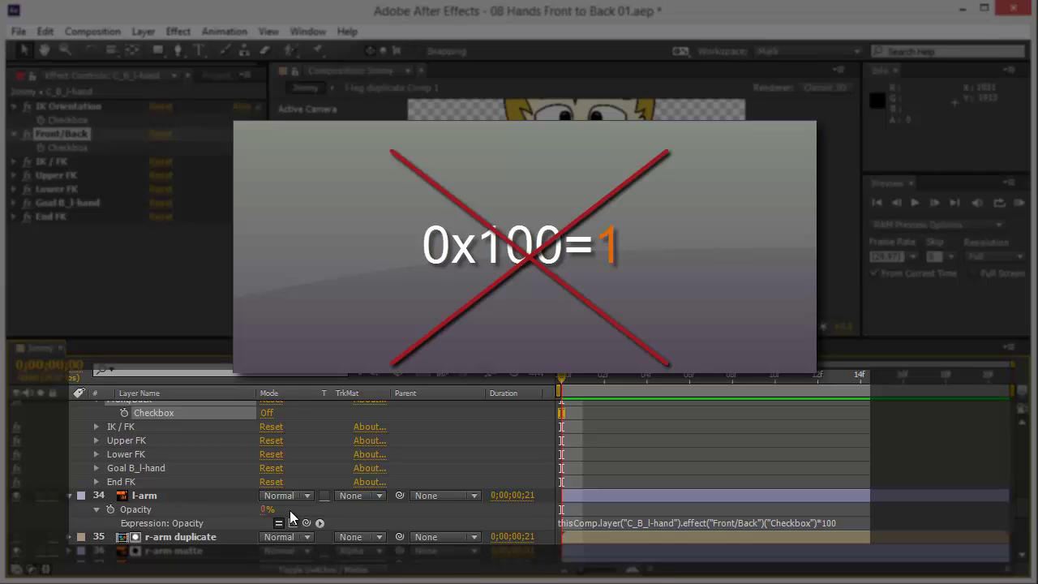
pyautogui.click(268, 412)
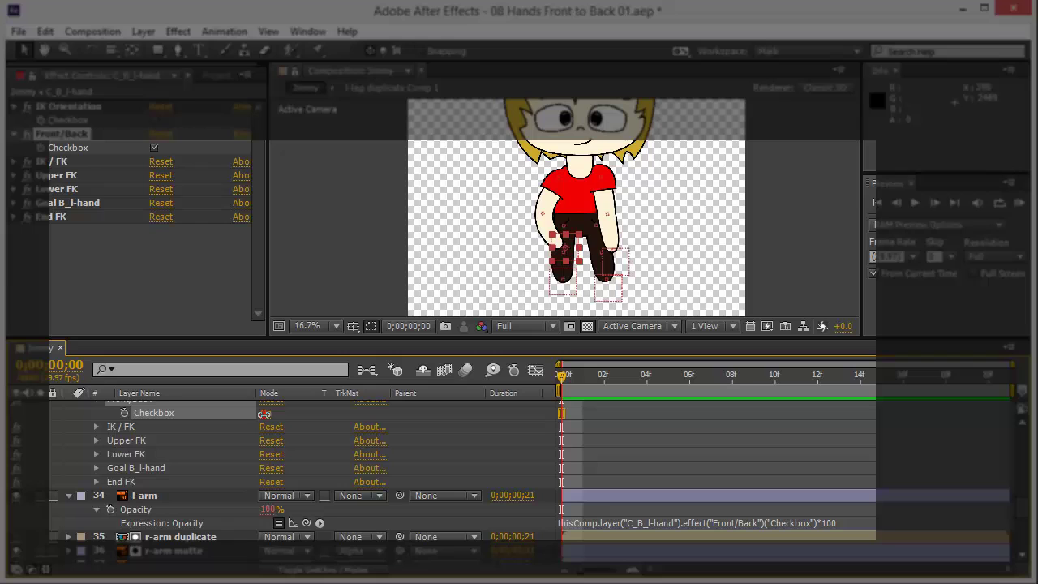
pyautogui.click(265, 413)
pyautogui.click(265, 415)
pyautogui.click(265, 414)
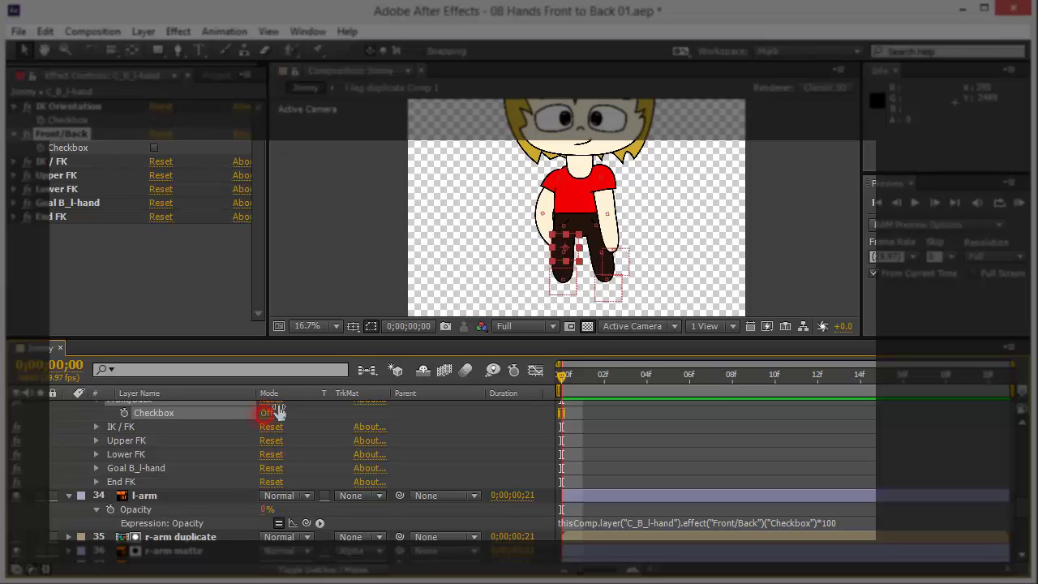